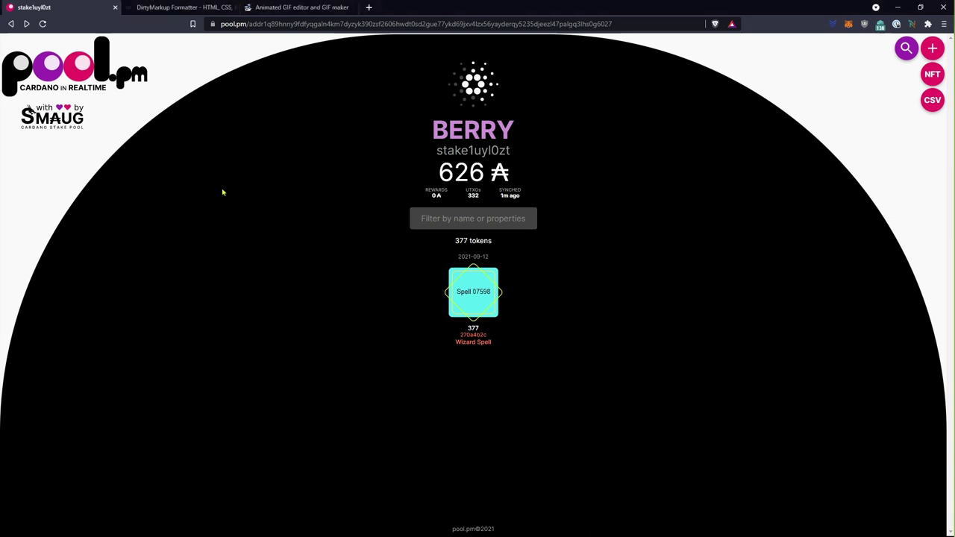
Filter the wallet's tokens to policy 270a4b2c and bring up Wizard Spell 09236.
{"action": "left_click", "coordinate": [231, 24]}
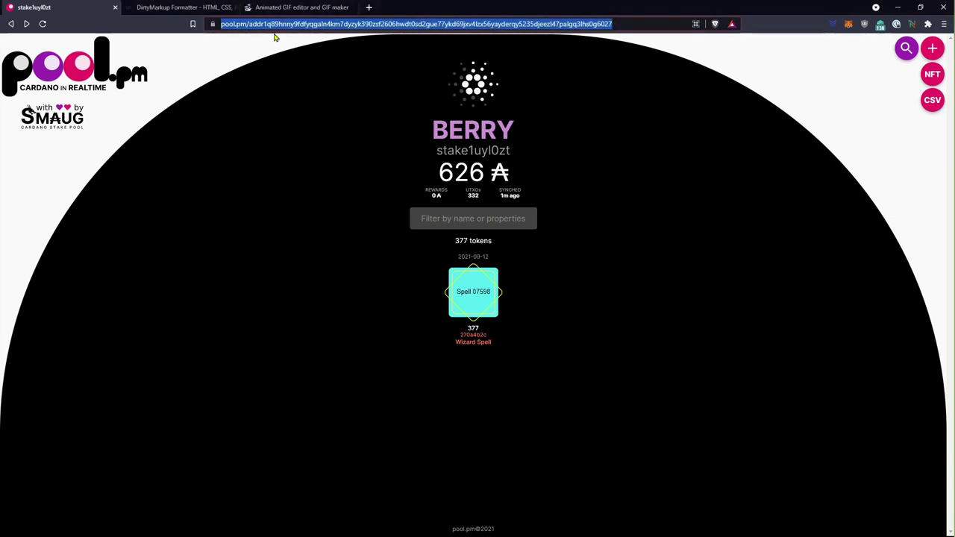
{"action": "left_click", "coordinate": [250, 24]}
{"action": "left_click_drag", "start_coordinate": [269, 24], "coordinate": [659, 18]}
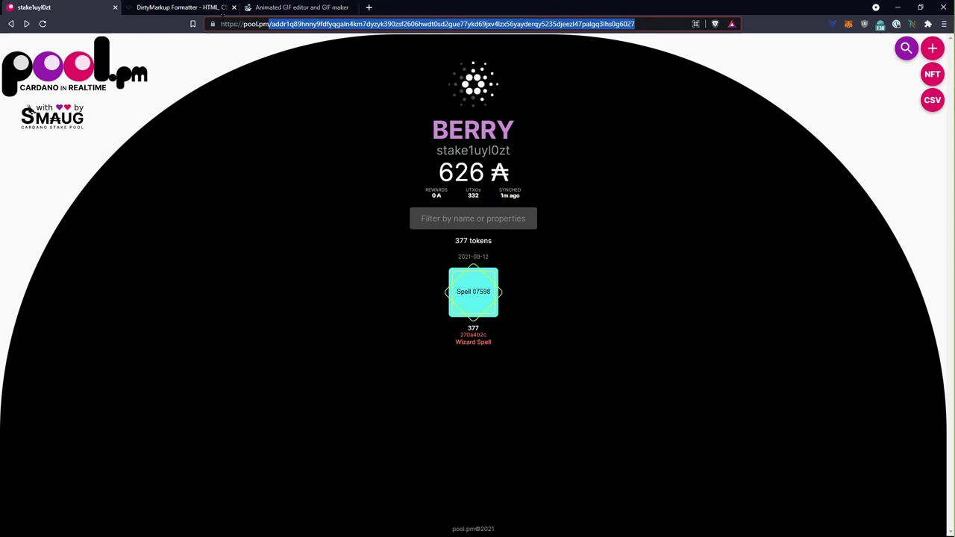
{"action": "left_click", "coordinate": [454, 257]}
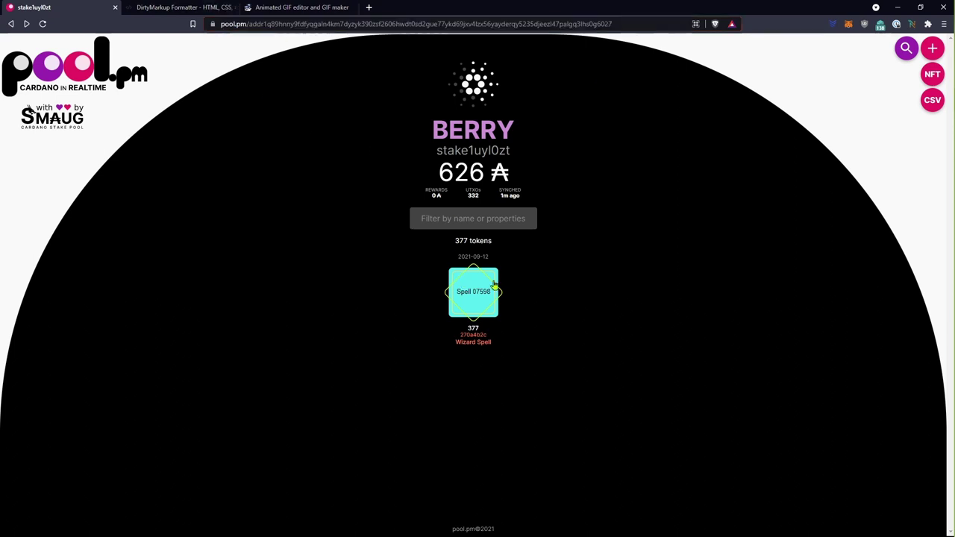
{"action": "left_click", "coordinate": [473, 334]}
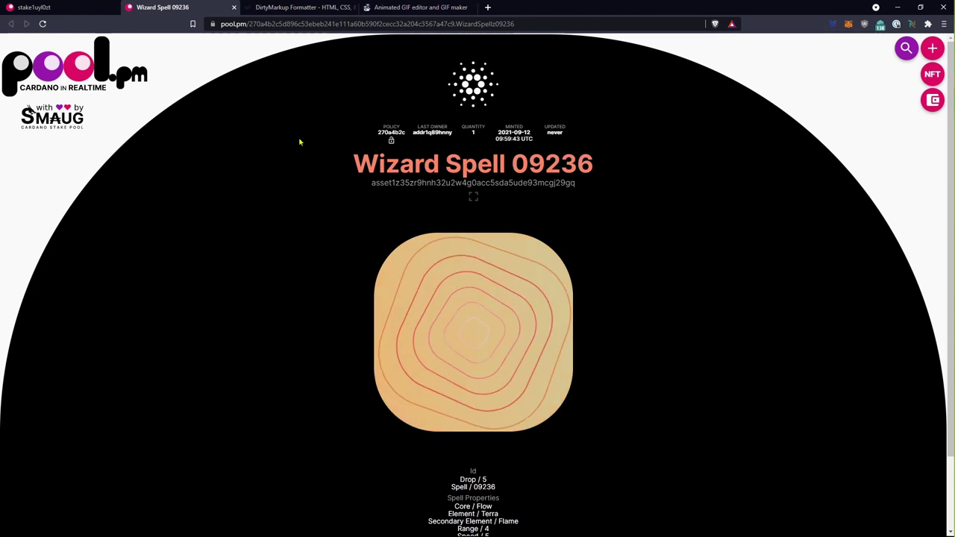
{"action": "scroll", "coordinate": [470, 284], "scroll_direction": "down", "scroll_amount": 1}
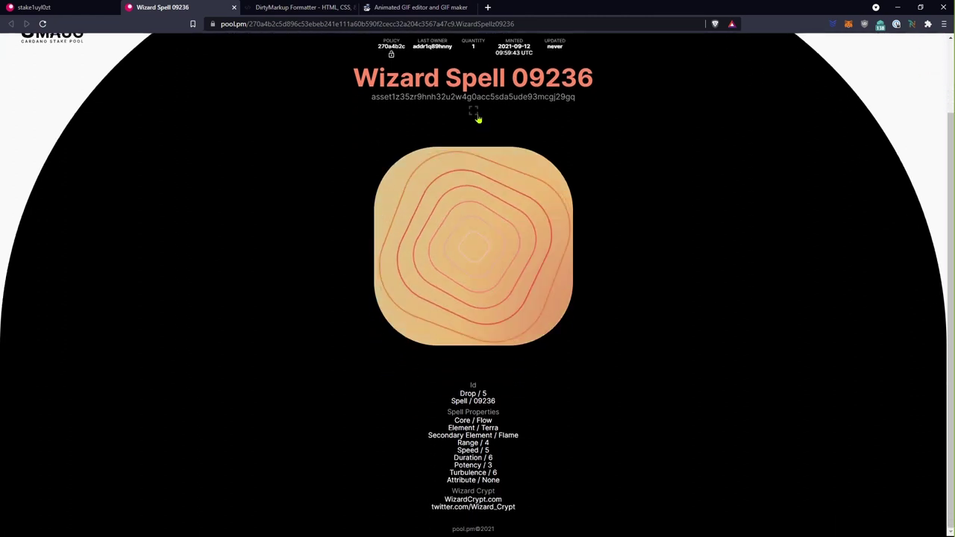
Inspect the spell artwork's code in DevTools, then close DevTools.
{"action": "right_click", "coordinate": [508, 170]}
{"action": "left_click", "coordinate": [536, 399]}
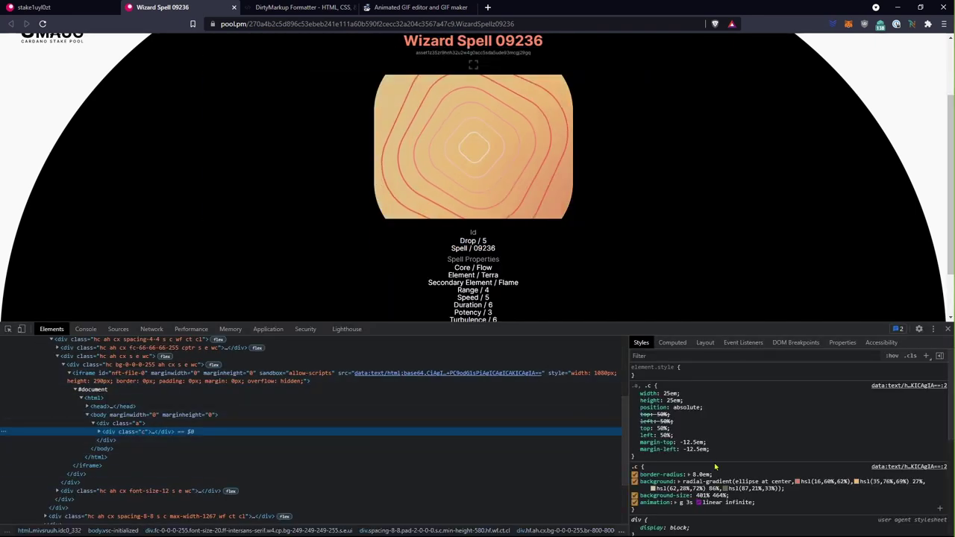
{"action": "left_click", "coordinate": [948, 331]}
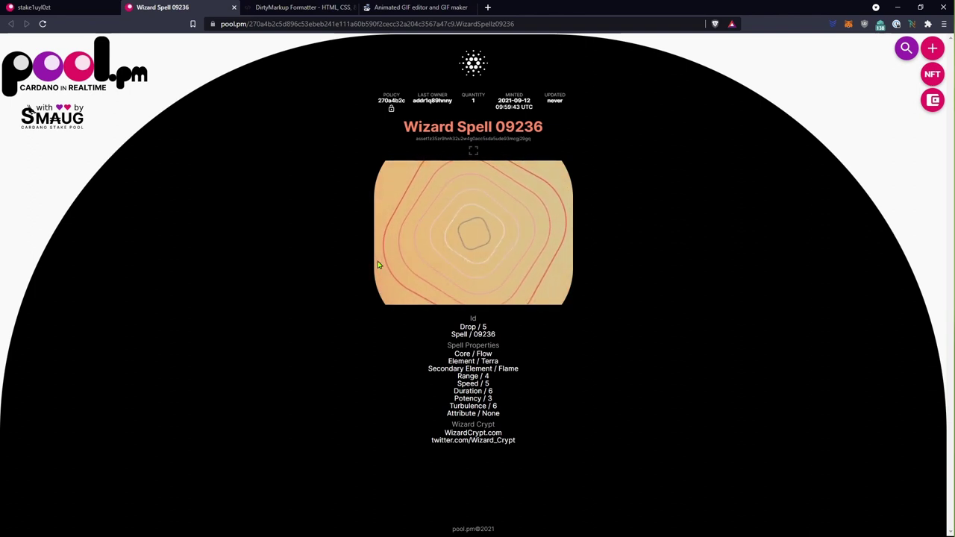
Show the spell artwork's frame source in a new tab and select all of it.
{"action": "right_click", "coordinate": [413, 226]}
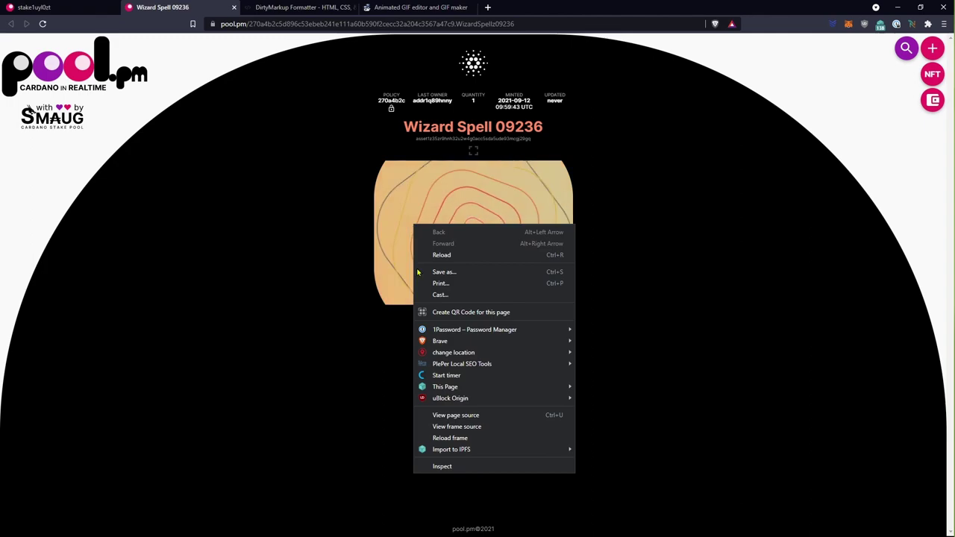
{"action": "left_click", "coordinate": [461, 430]}
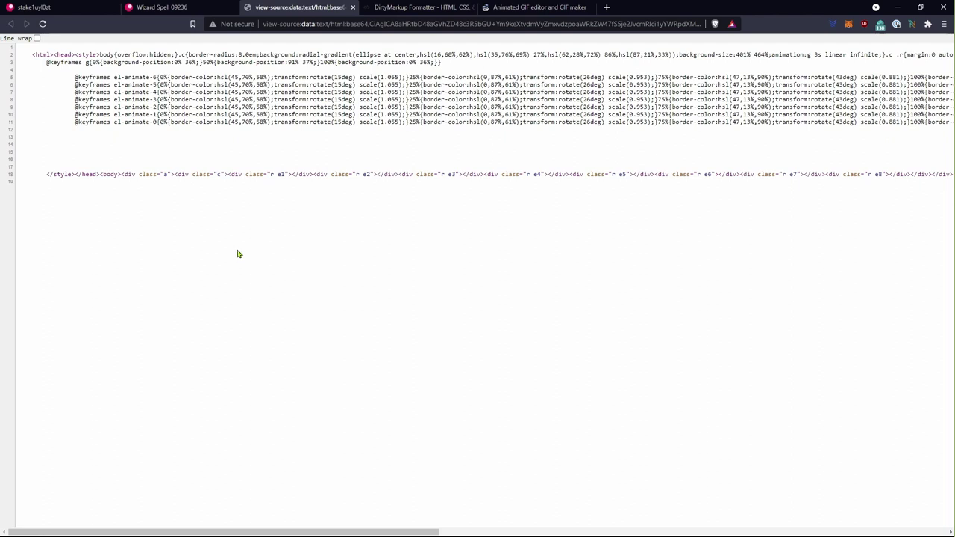
{"action": "key", "text": "ctrl+a"}
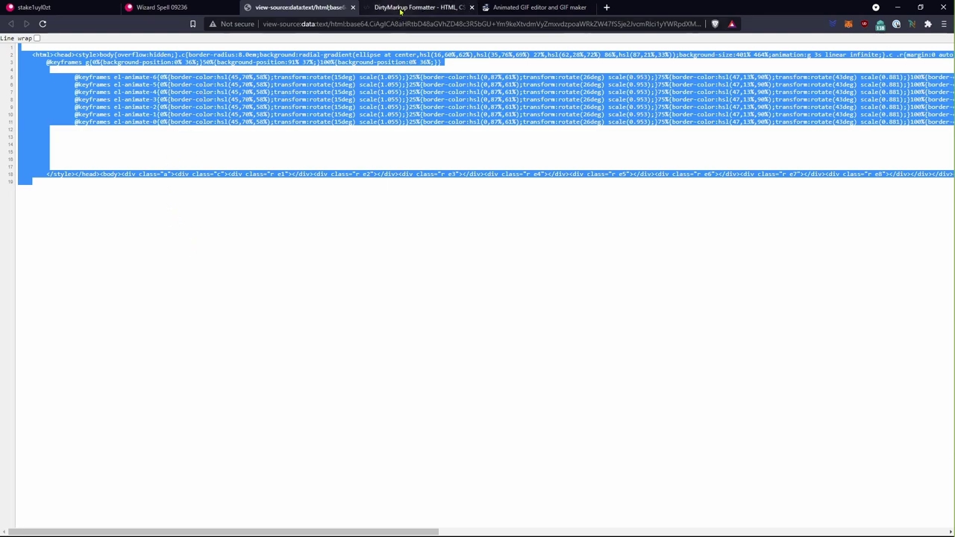
Reload DirtyMarkup, then paste the frame source into the CSS beautifier and clean it.
{"action": "left_click", "coordinate": [422, 8]}
{"action": "left_click", "coordinate": [273, 25]}
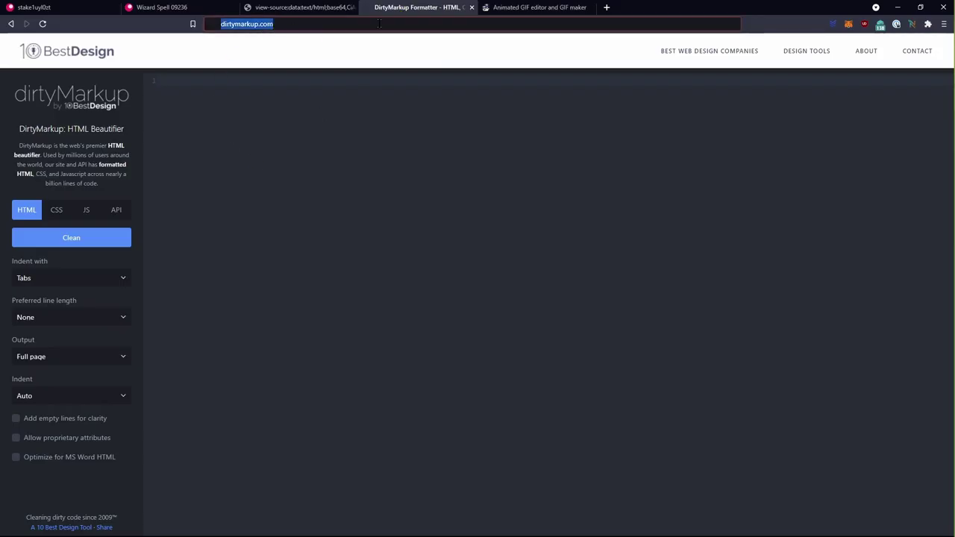
{"action": "key", "text": "Return"}
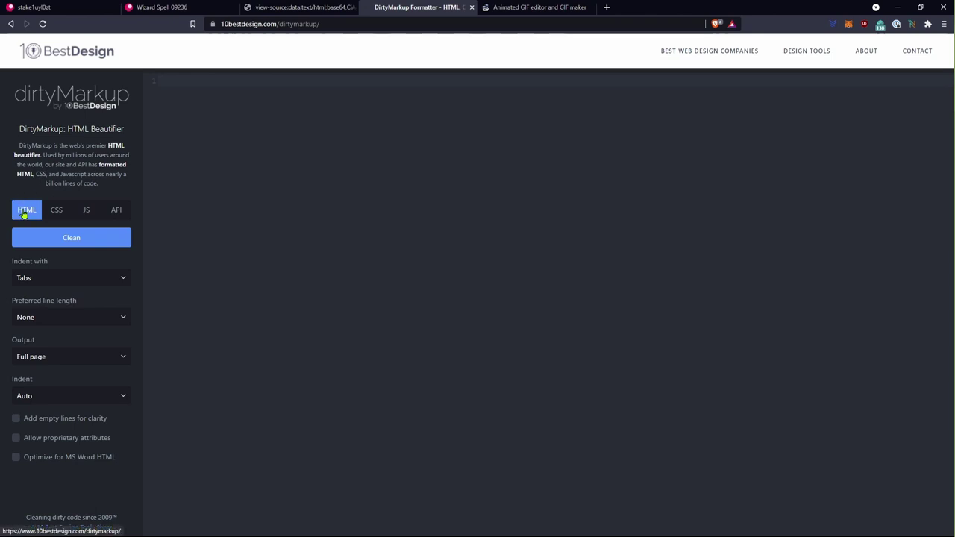
{"action": "left_click", "coordinate": [52, 209]}
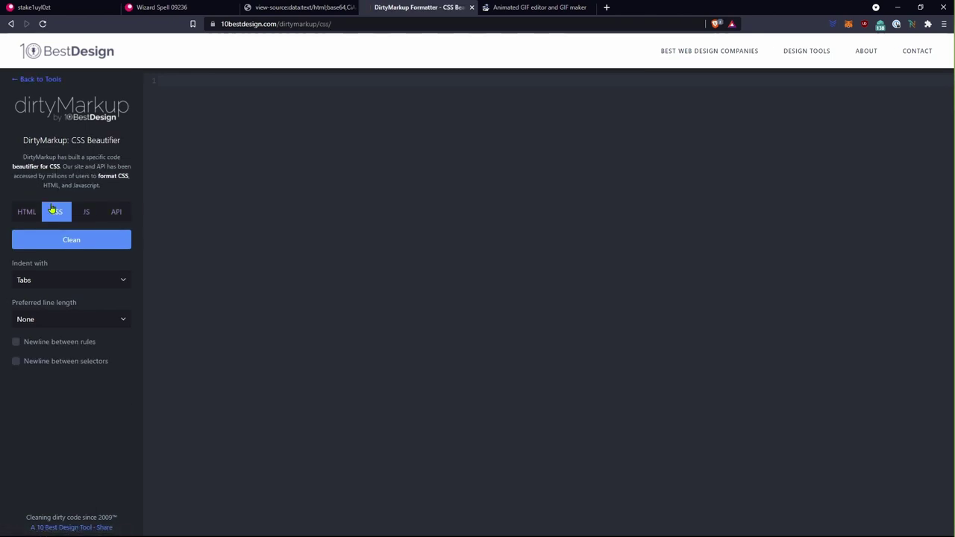
{"action": "key", "text": "ctrl+v"}
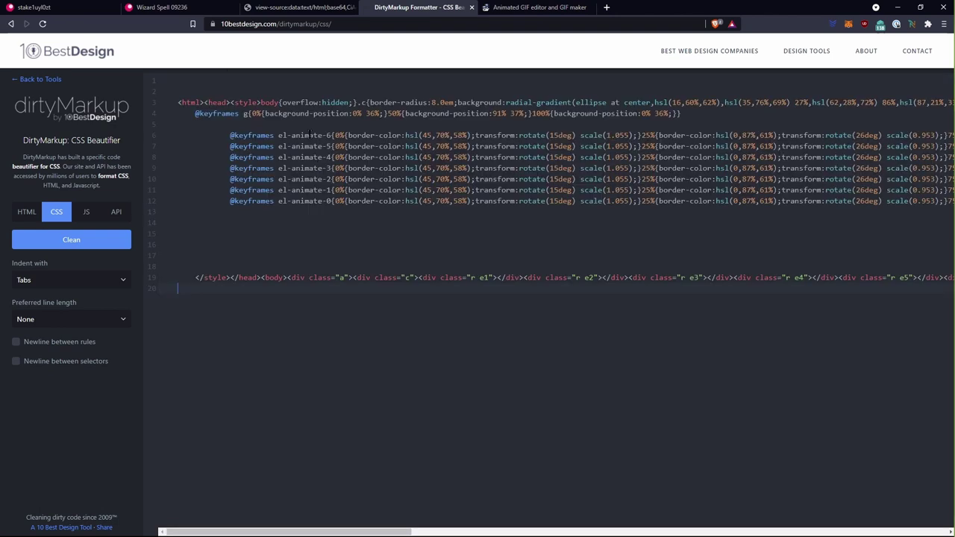
{"action": "left_click", "coordinate": [73, 241]}
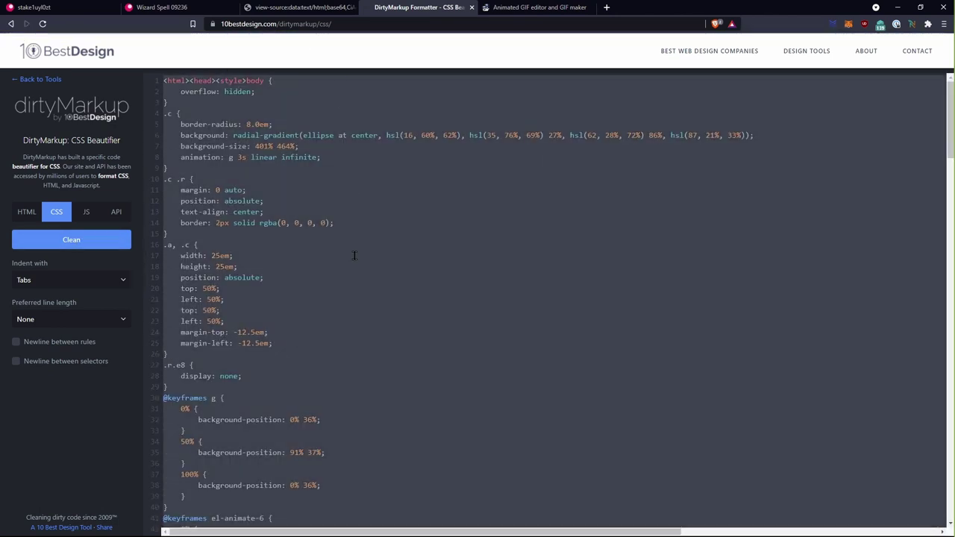
Beautify the source as HTML, select all formatted code, and restore down the browser.
{"action": "left_click", "coordinate": [27, 212]}
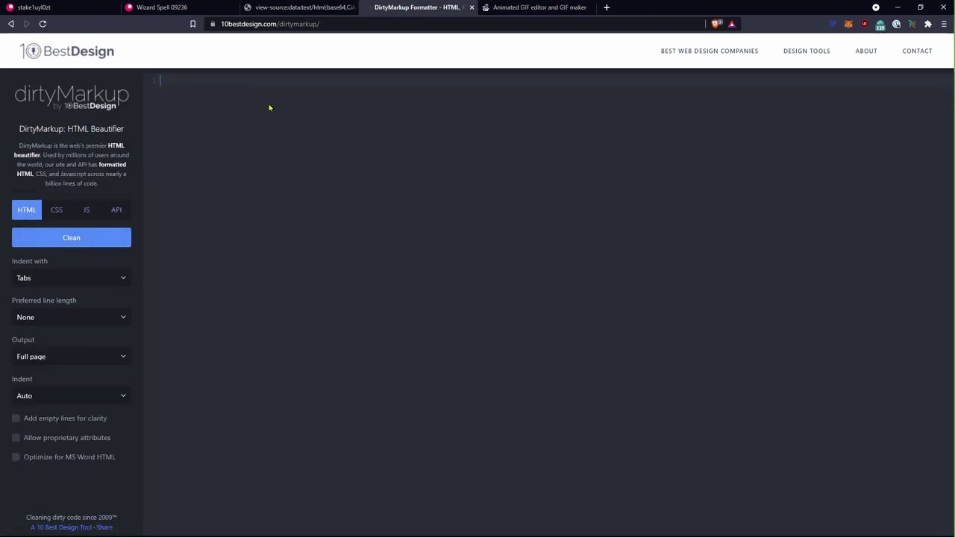
{"action": "key", "text": "ctrl+v"}
{"action": "left_click", "coordinate": [73, 240]}
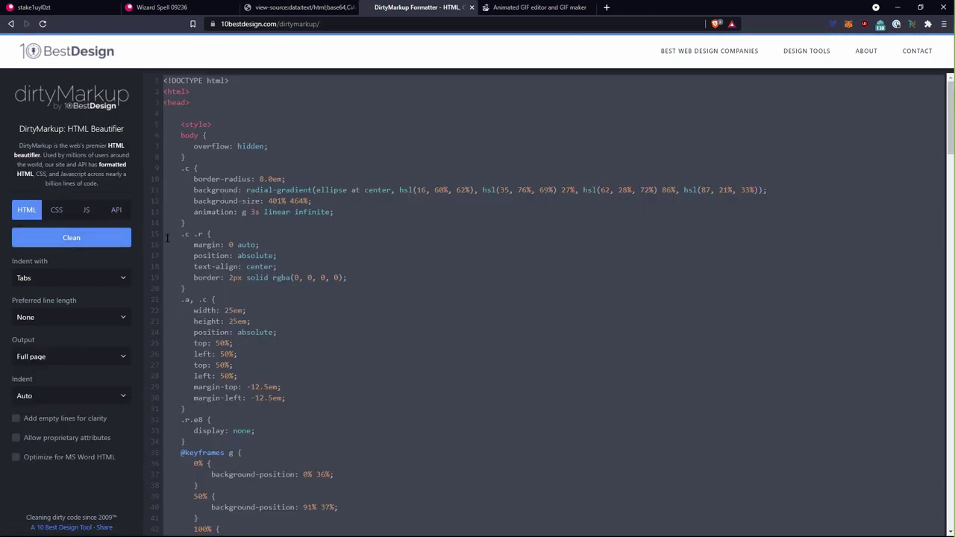
{"action": "scroll", "coordinate": [214, 198], "scroll_direction": "down", "scroll_amount": 3}
{"action": "scroll", "coordinate": [214, 198], "scroll_direction": "down", "scroll_amount": 20}
{"action": "scroll", "coordinate": [248, 167], "scroll_direction": "down", "scroll_amount": 8}
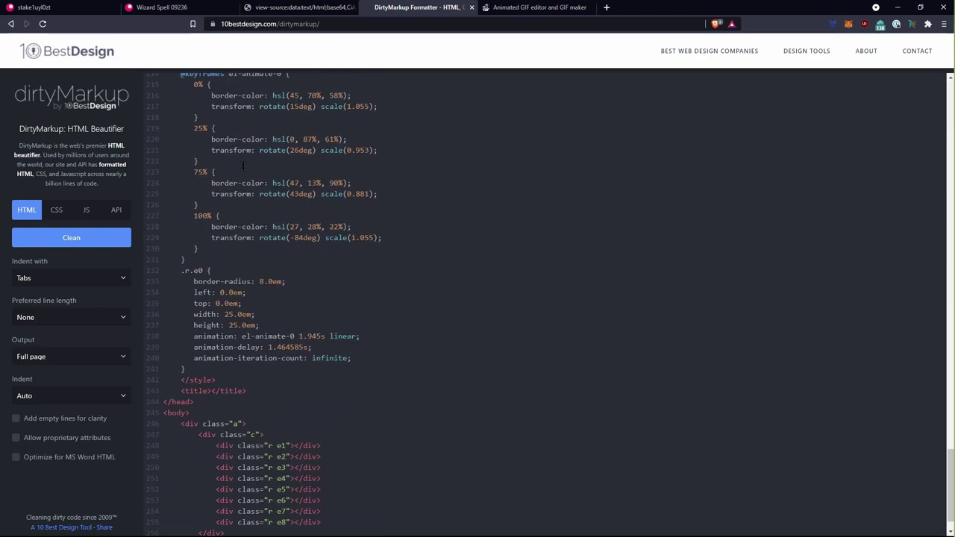
{"action": "left_click_drag", "start_coordinate": [388, 334], "coordinate": [179, 218]}
{"action": "left_click", "coordinate": [387, 334]}
{"action": "key", "text": "ctrl+a"}
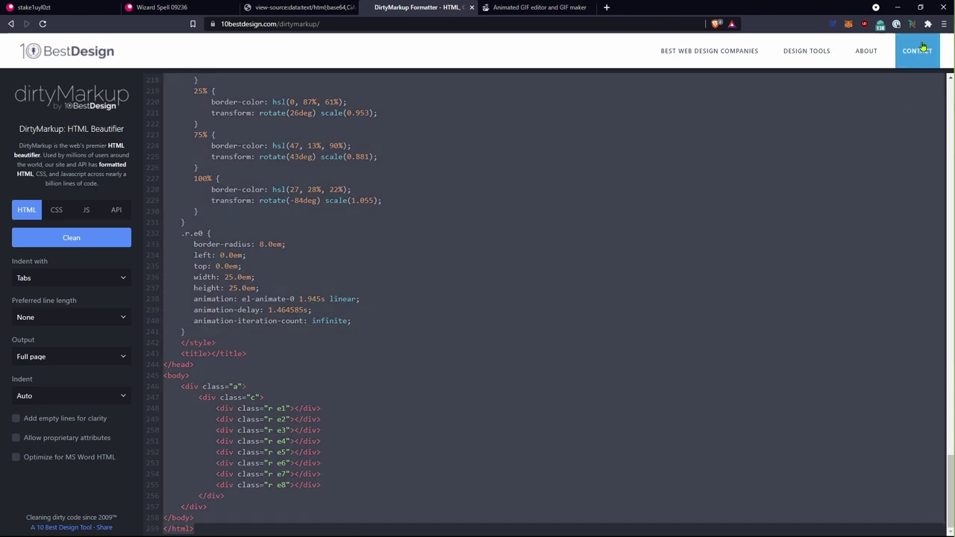
{"action": "left_click", "coordinate": [920, 7]}
Paste the beautified HTML into a new file in VS Code.
{"action": "left_click", "coordinate": [144, 181]}
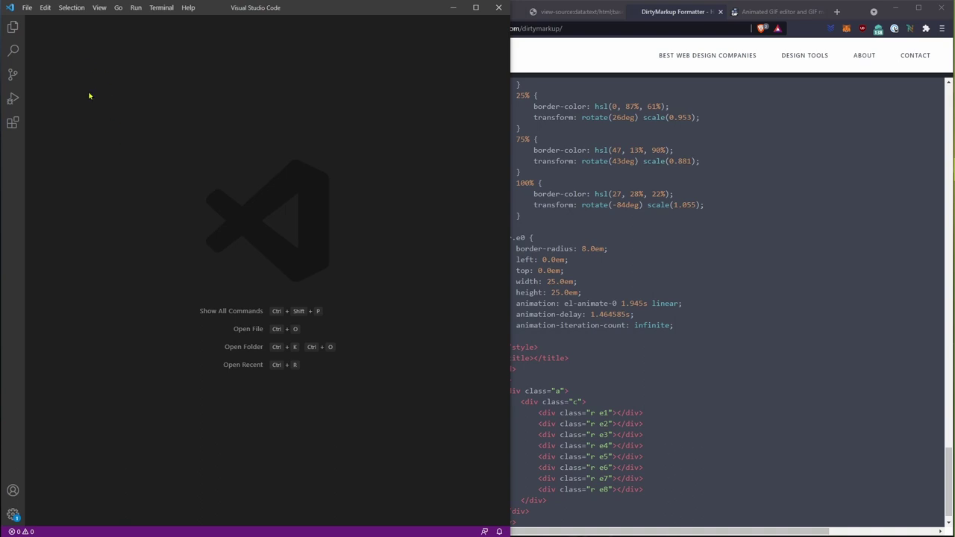
{"action": "left_click", "coordinate": [28, 8]}
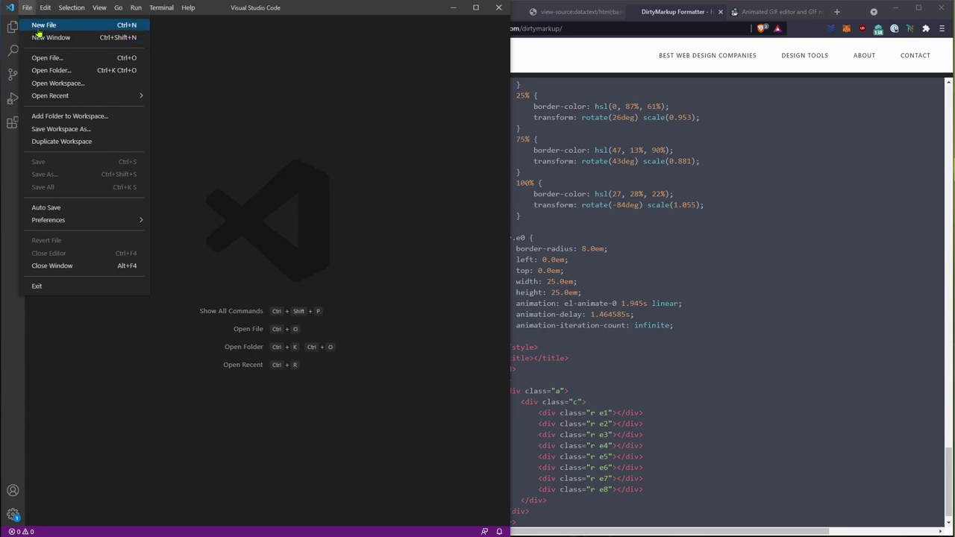
{"action": "left_click", "coordinate": [40, 29]}
{"action": "key", "text": "ctrl+v"}
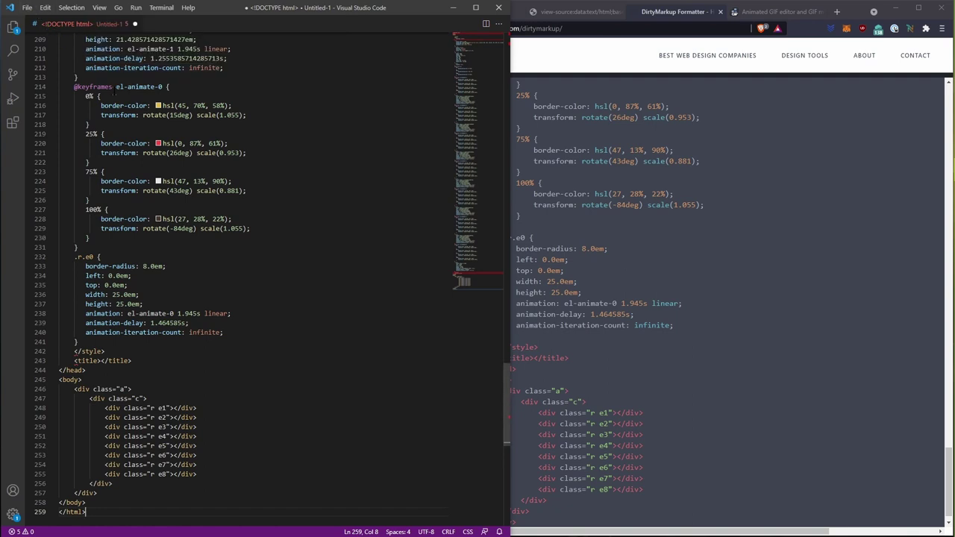
Save the new file as spellz.html in Downloads.
{"action": "left_click", "coordinate": [27, 8]}
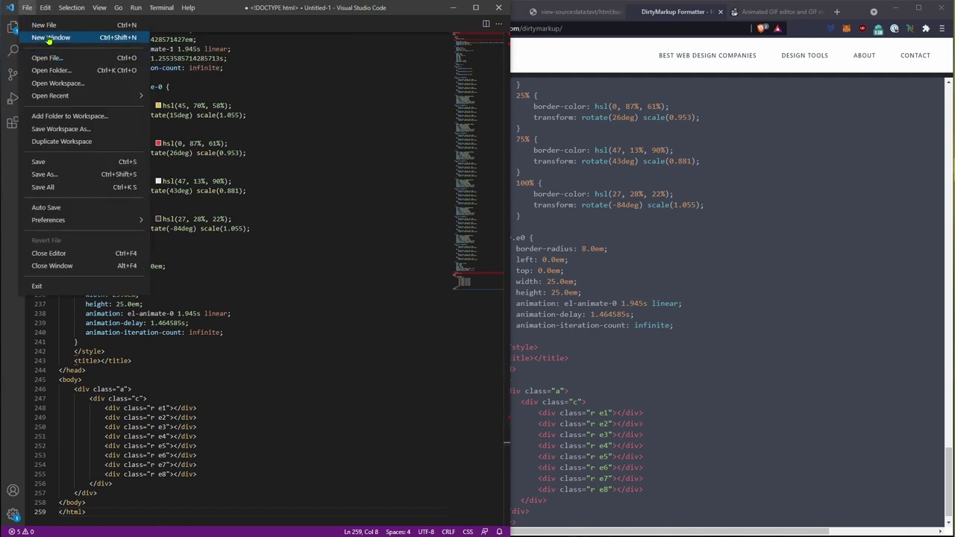
{"action": "left_click", "coordinate": [56, 162]}
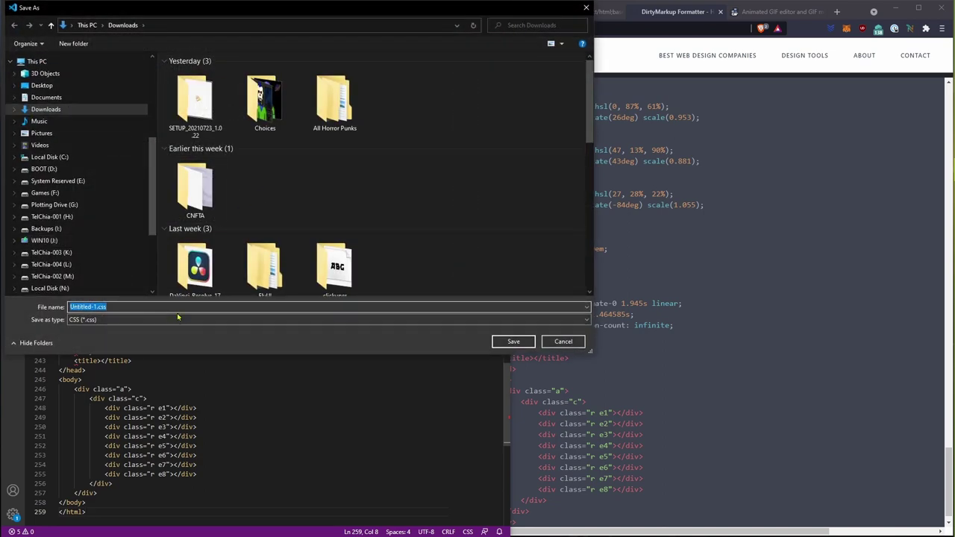
{"action": "type", "text": "spellz."}
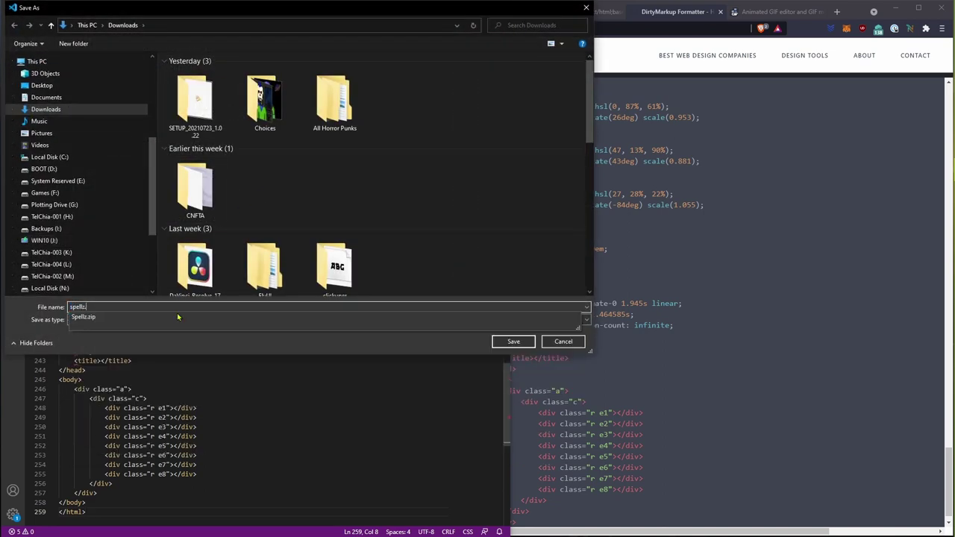
{"action": "type", "text": "html"}
{"action": "key", "text": "Return"}
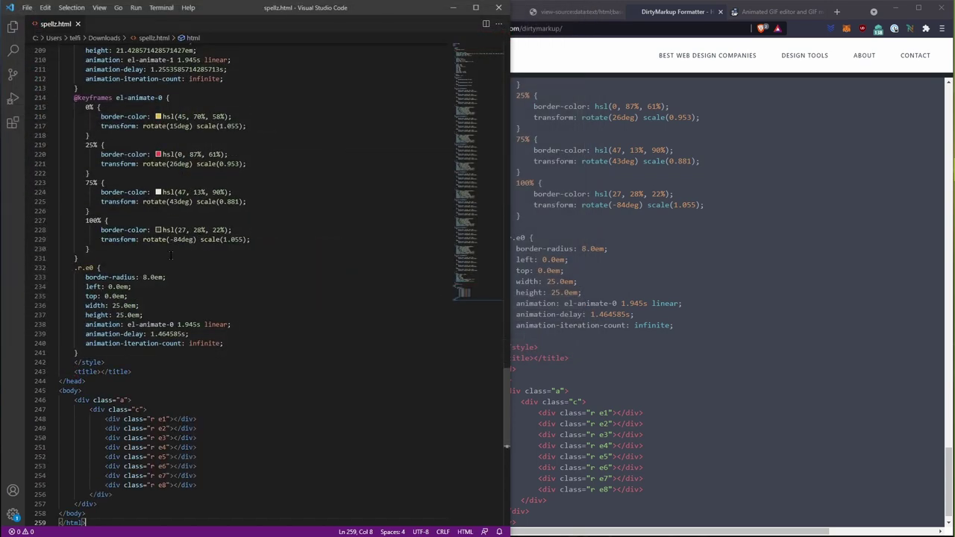
Copy the full path of spellz.html from its editor tab.
{"action": "left_click", "coordinate": [208, 201]}
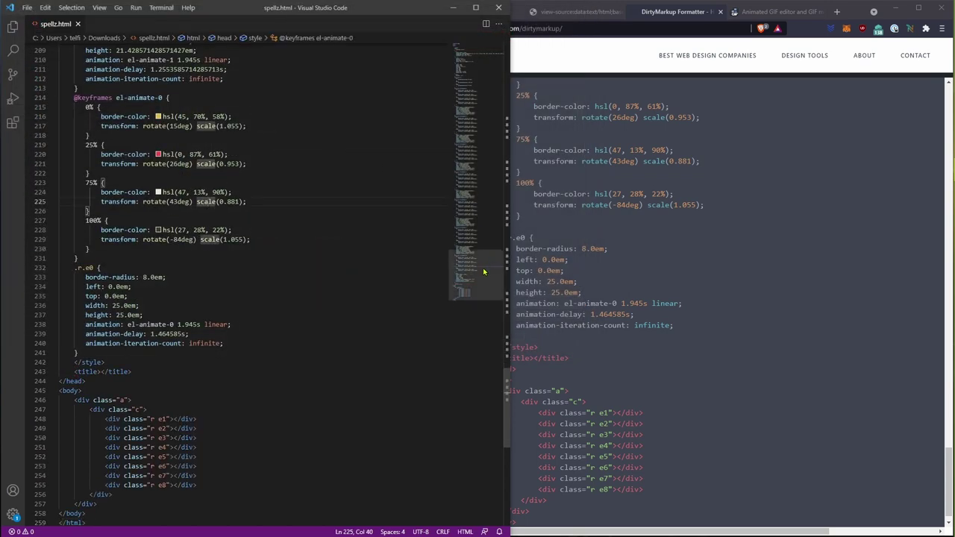
{"action": "scroll", "coordinate": [463, 224], "scroll_direction": "up", "scroll_amount": 20}
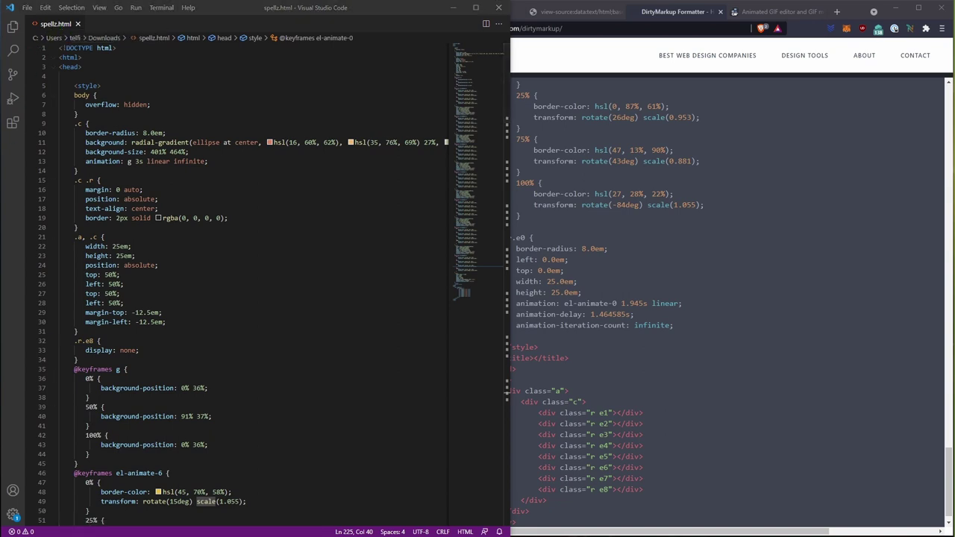
{"action": "key", "text": "alt+b"}
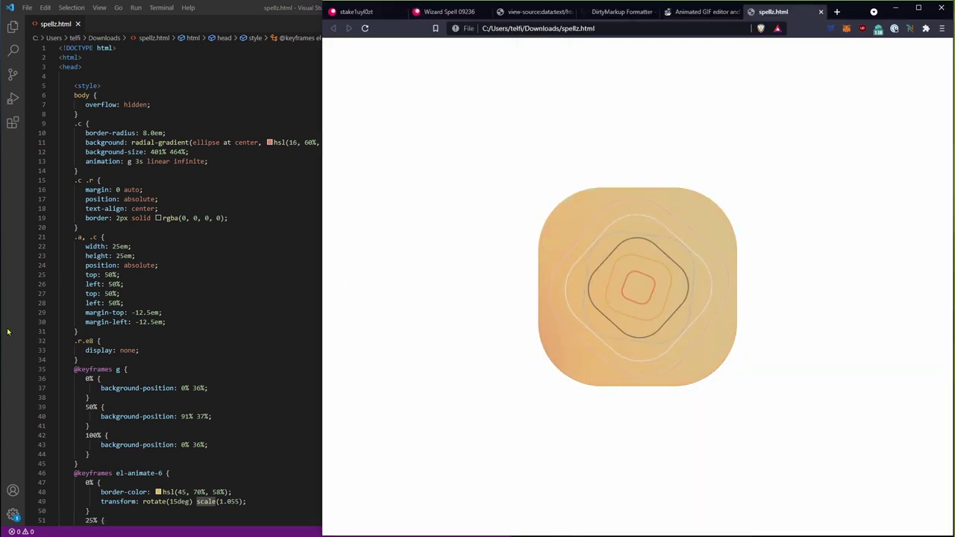
{"action": "key", "text": "alt+Tab"}
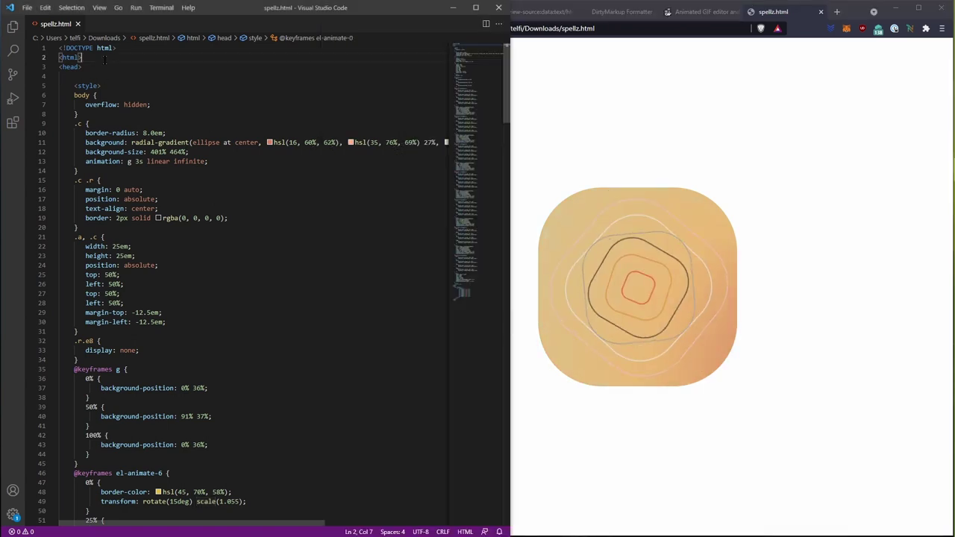
{"action": "right_click", "coordinate": [57, 25]}
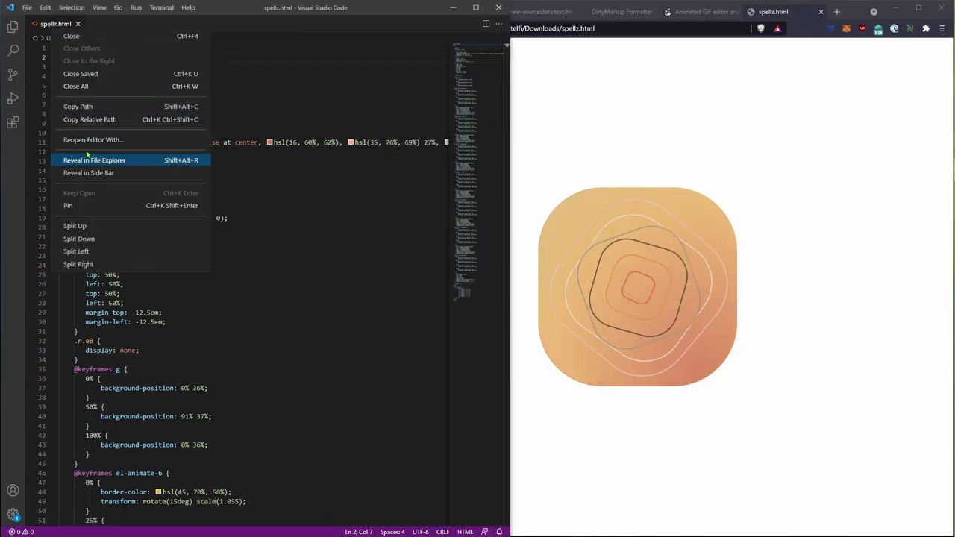
{"action": "left_click", "coordinate": [95, 106]}
Load the copied spellz.html path in Brave and zoom the page to 200%.
{"action": "key", "text": "alt+Tab"}
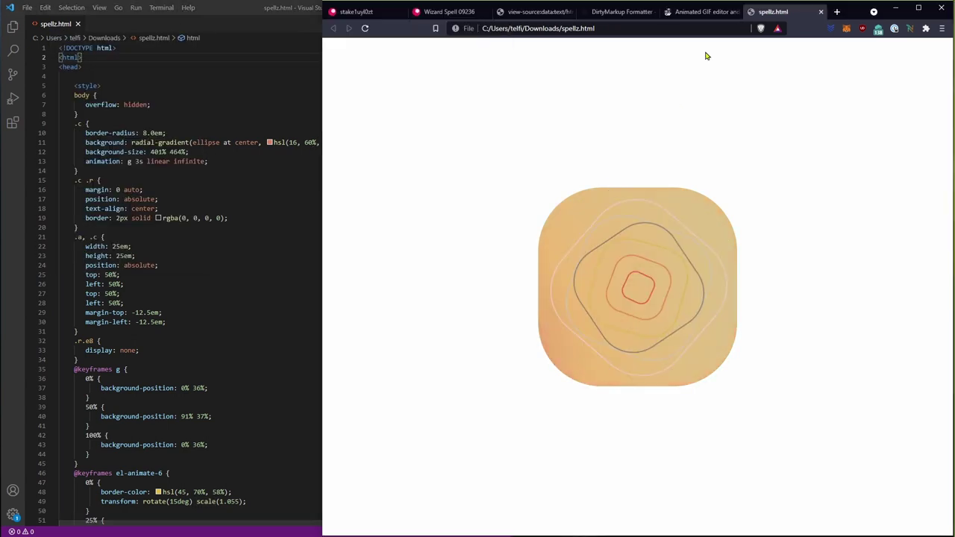
{"action": "left_click", "coordinate": [702, 29]}
{"action": "key", "text": "ctrl+v"}
{"action": "key", "text": "Return"}
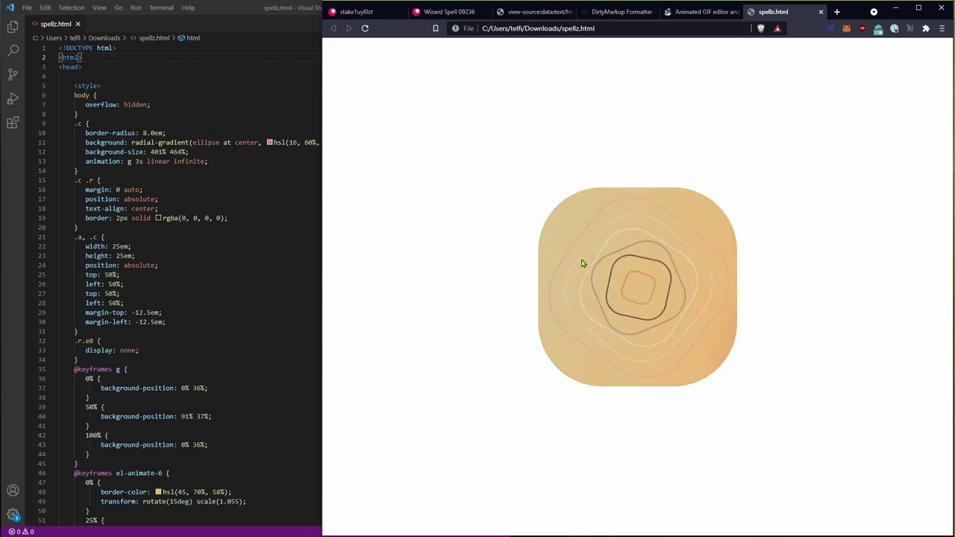
{"action": "key", "text": "ctrl+plus"}
{"action": "key", "text": "ctrl+plus"}
{"action": "key", "text": "ctrl+plus"}
{"action": "key", "text": "ctrl+plus"}
{"action": "key", "text": "ctrl+plus"}
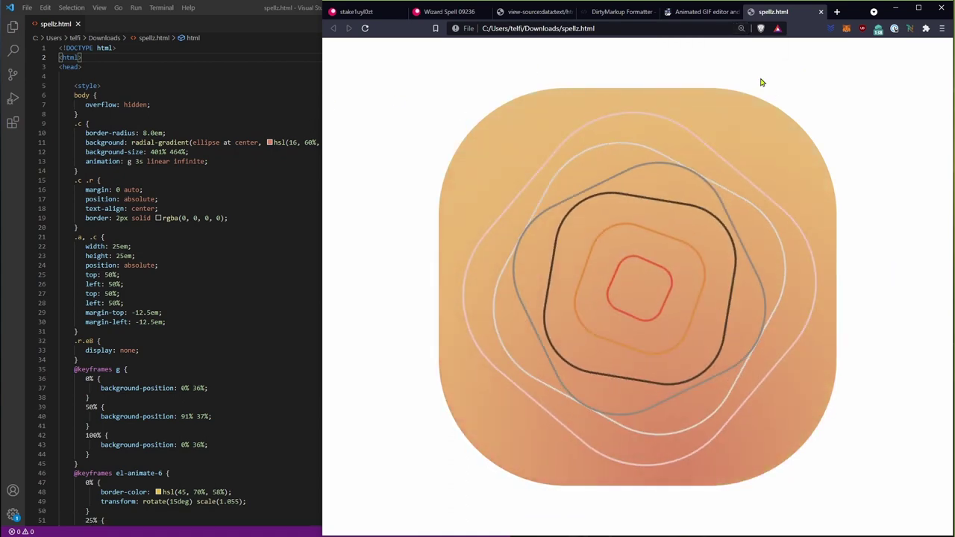
{"action": "left_click", "coordinate": [741, 28]}
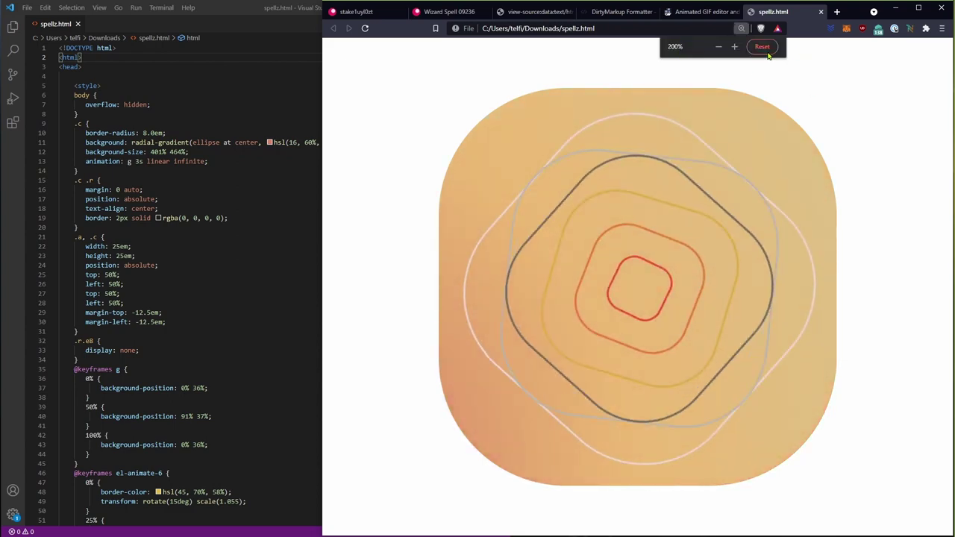
Change the .c .r ring border from 2px to 8px and preview the thicker rings.
{"action": "left_click", "coordinate": [185, 151]}
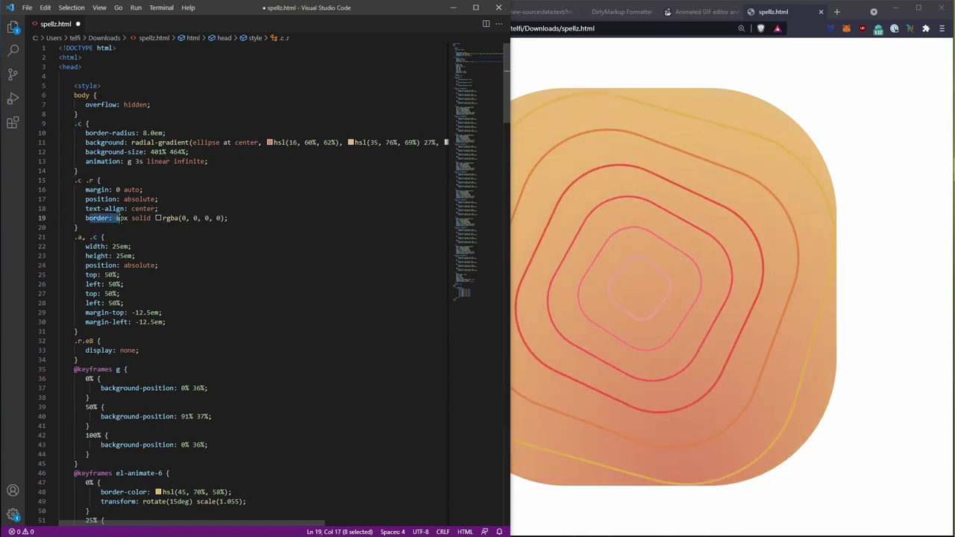
{"action": "left_click", "coordinate": [688, 101]}
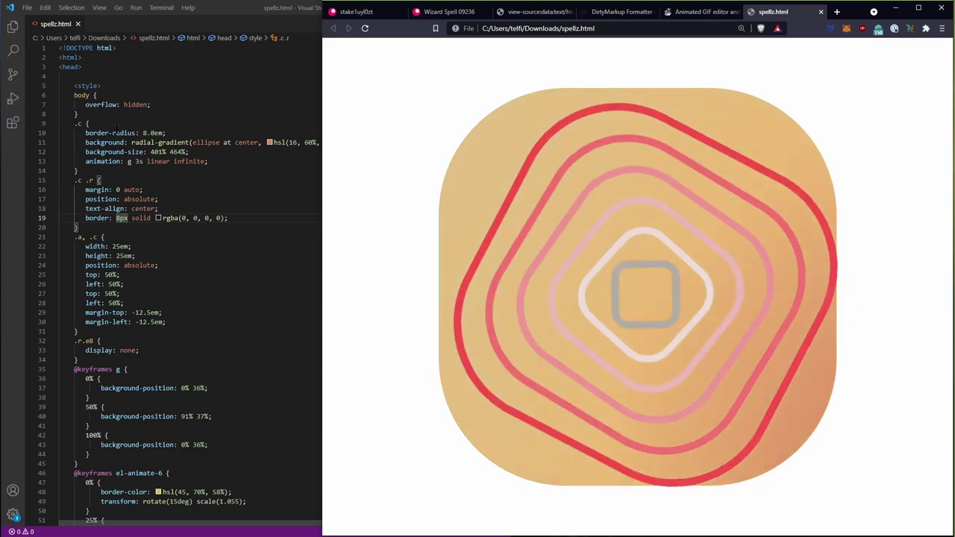
{"action": "left_click", "coordinate": [170, 209]}
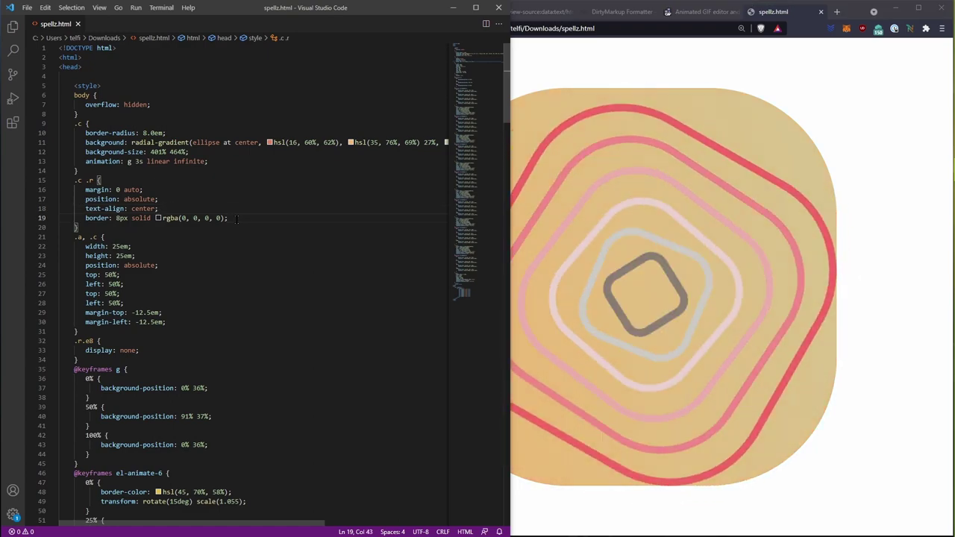
{"action": "left_click", "coordinate": [236, 219]}
{"action": "key", "text": "Return"}
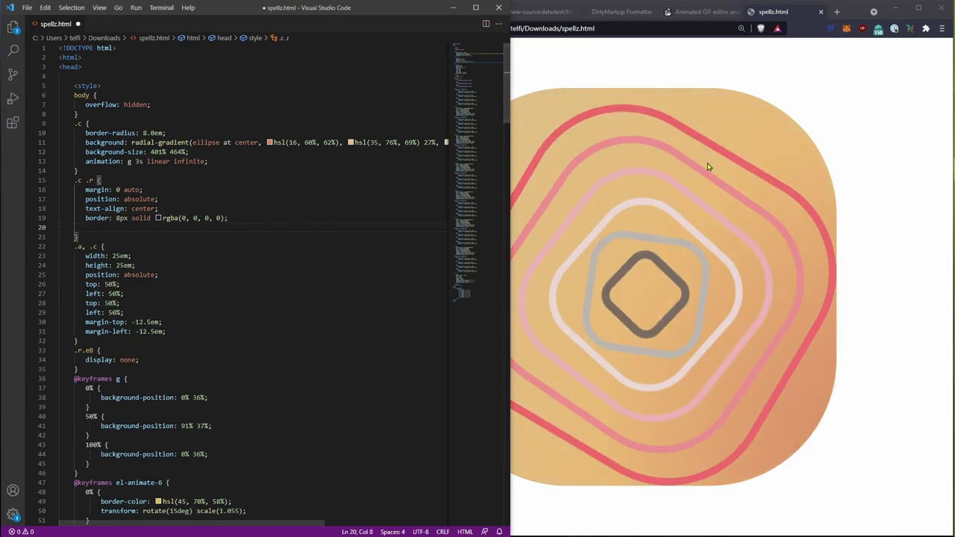
{"action": "left_click", "coordinate": [707, 164]}
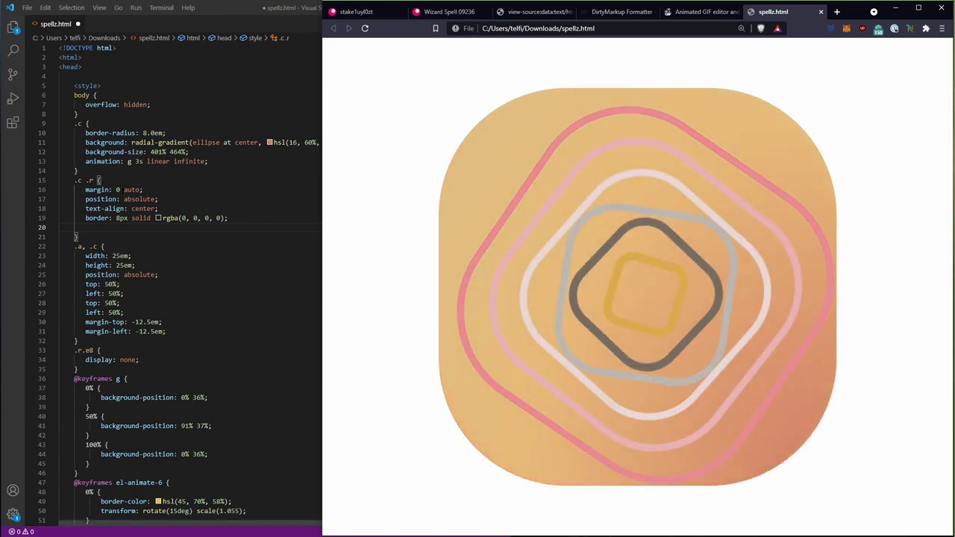
{"action": "left_click", "coordinate": [110, 224]}
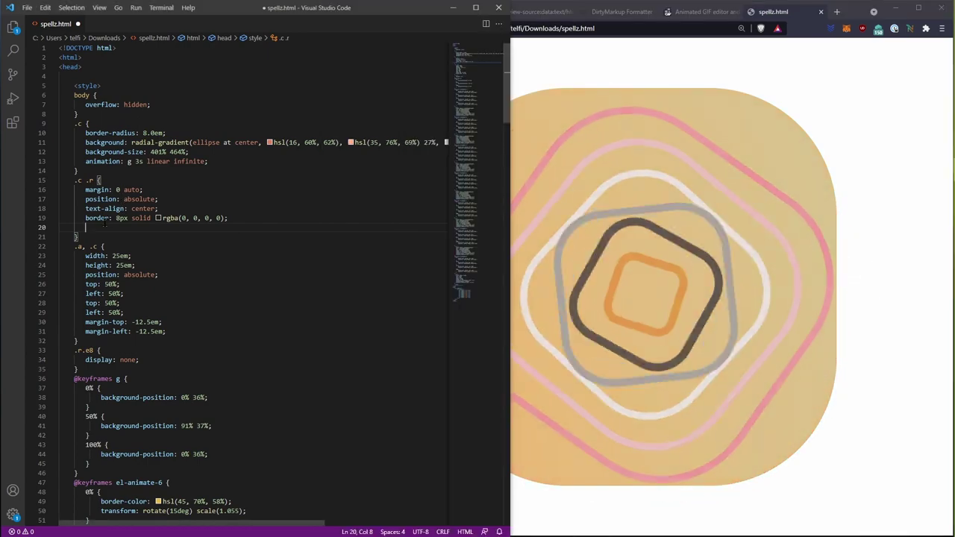
Add margin-left: -0.5em; and margin-top: -0.5em; to the .c .r rule.
{"action": "type", "text": "margin-le"}
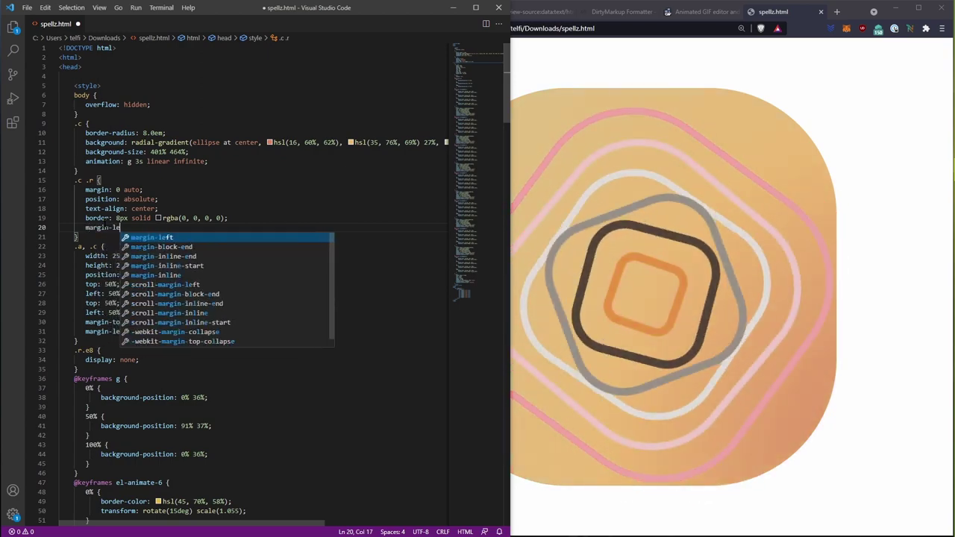
{"action": "type", "text": "ft: -"}
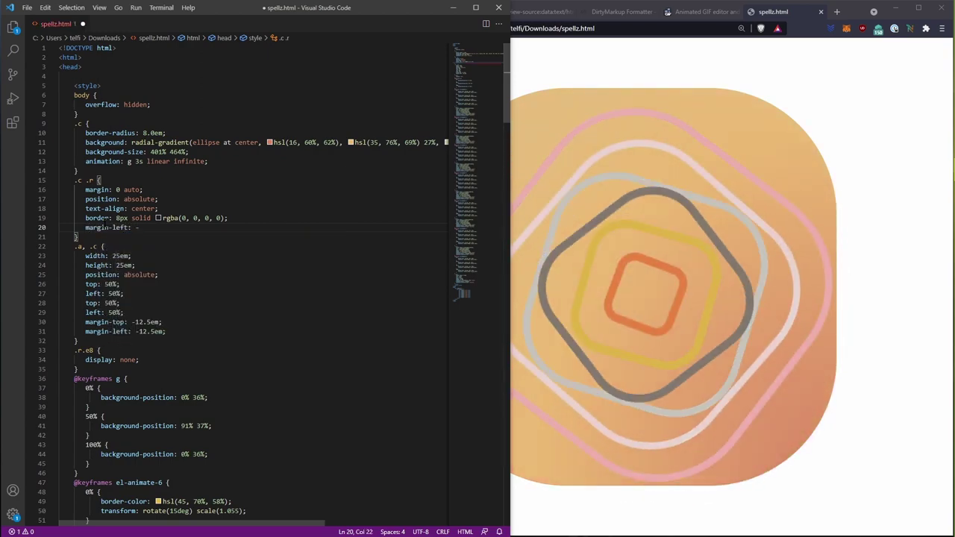
{"action": "type", "text": "0.5"}
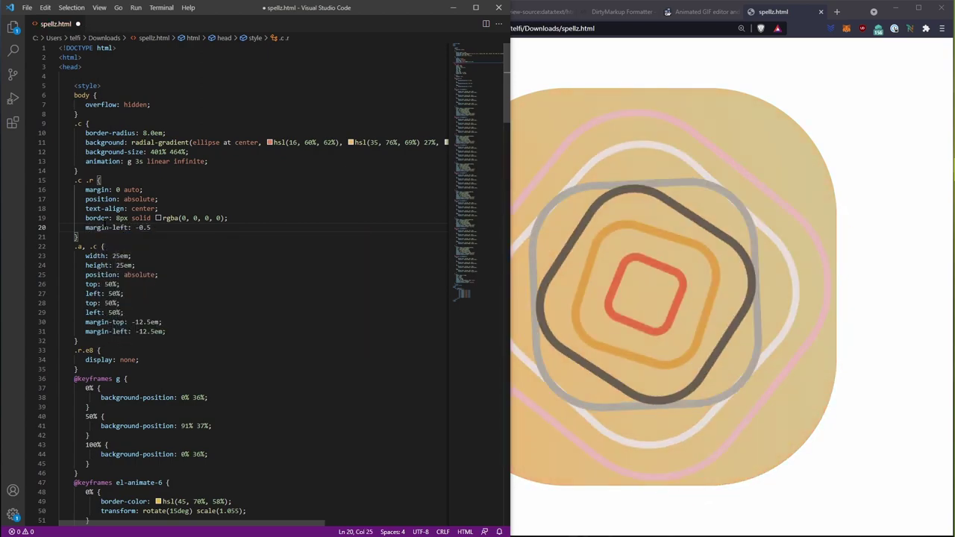
{"action": "type", "text": "em;"}
{"action": "key", "text": "Return"}
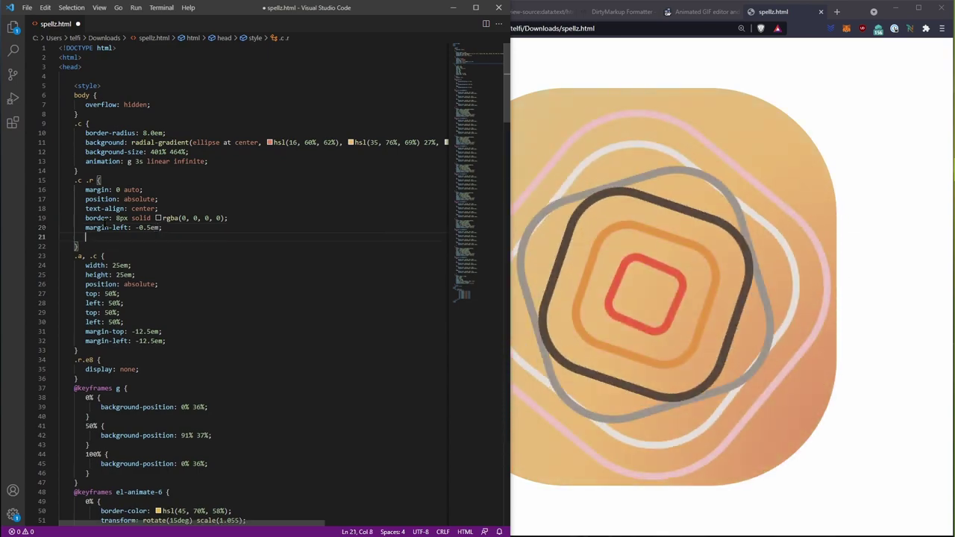
{"action": "type", "text": "ma"}
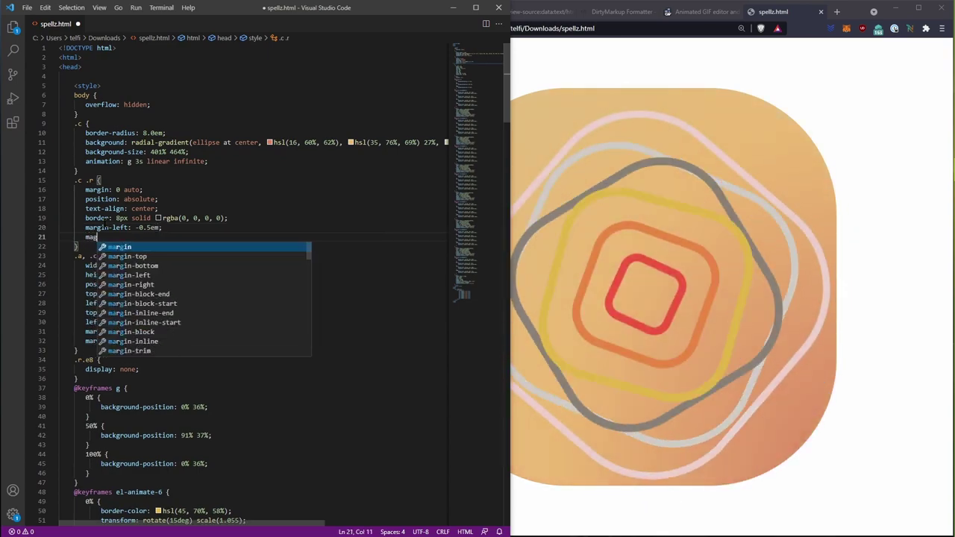
{"action": "type", "text": "rgin-top"}
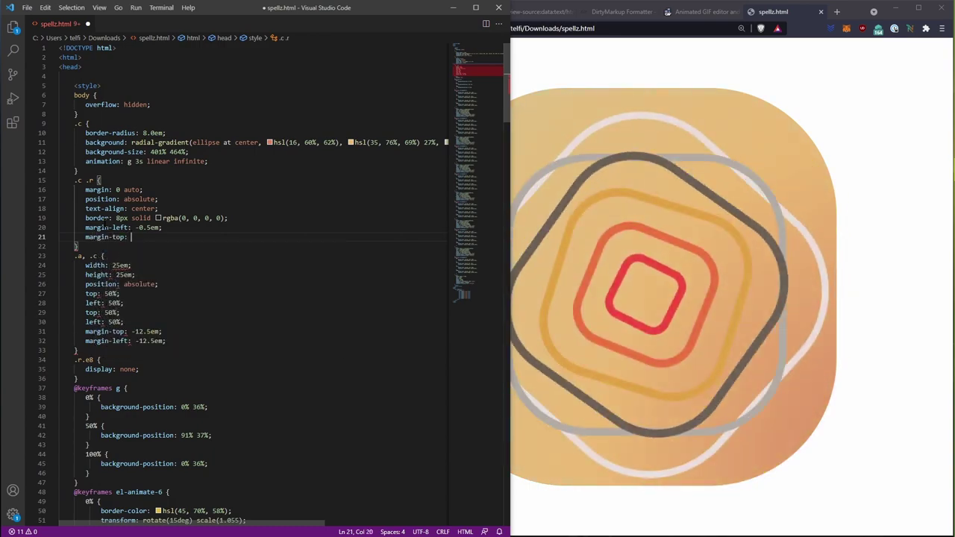
{"action": "type", "text": ": -0.5em;"}
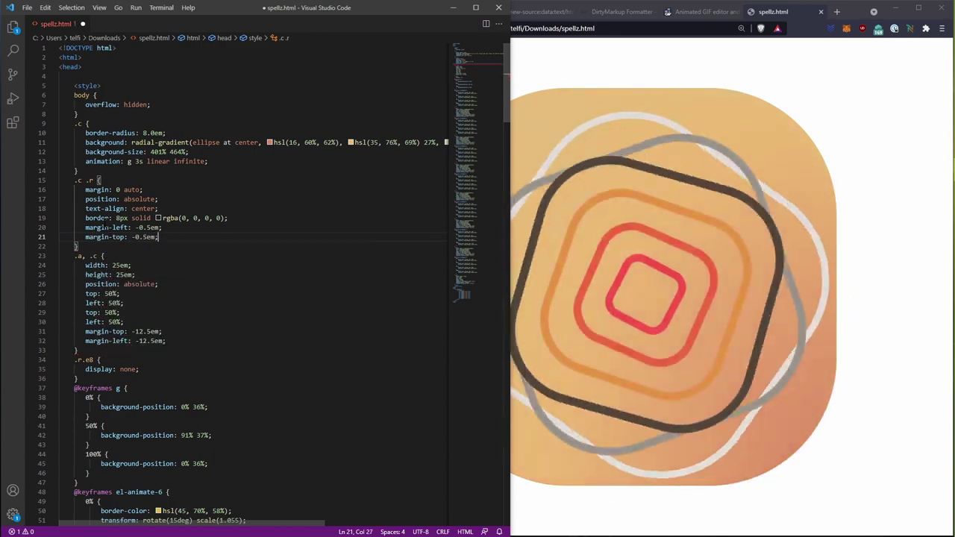
{"action": "key", "text": "ctrl+shift+Left"}
{"action": "key", "text": "ctrl+shift+Left"}
{"action": "key", "text": "ctrl+shift+Left"}
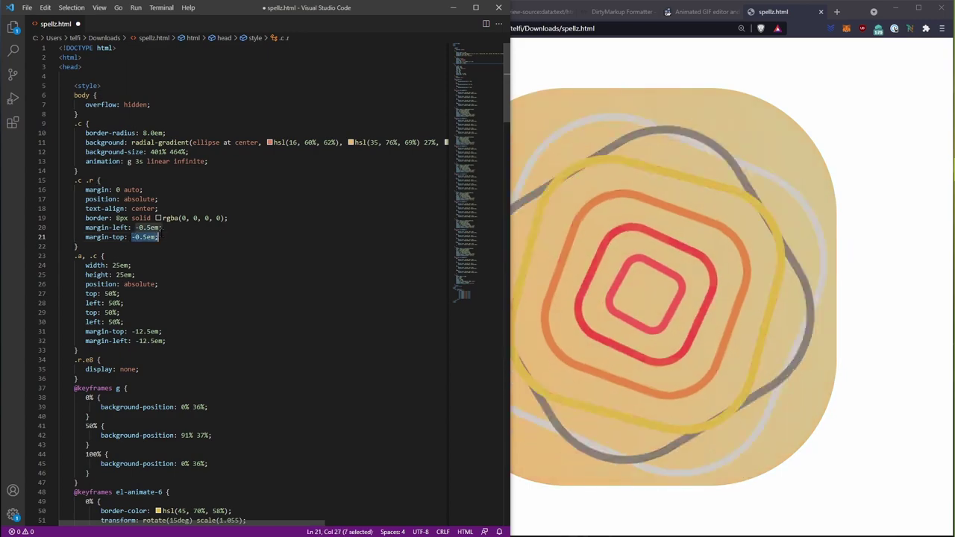
{"action": "left_click", "coordinate": [690, 146]}
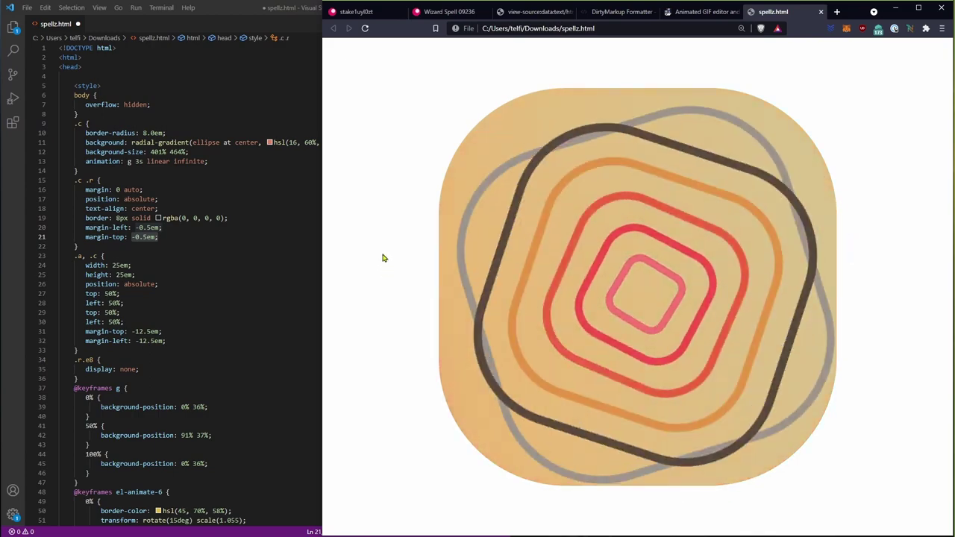
Save spellz.html and reload Brave to see the shifted rings.
{"action": "key", "text": "alt+Tab"}
{"action": "key", "text": "ctrl+s"}
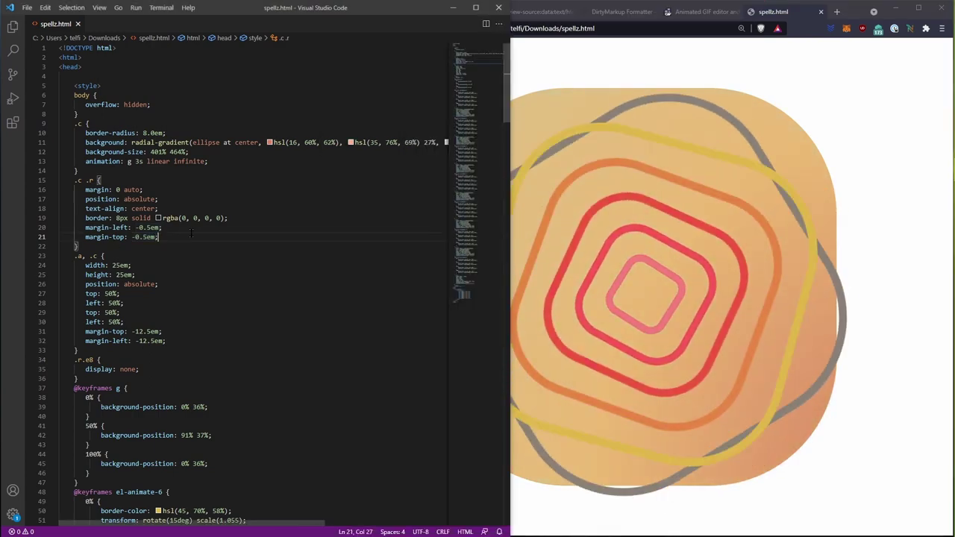
{"action": "key", "text": "alt+Tab"}
{"action": "key", "text": "F5"}
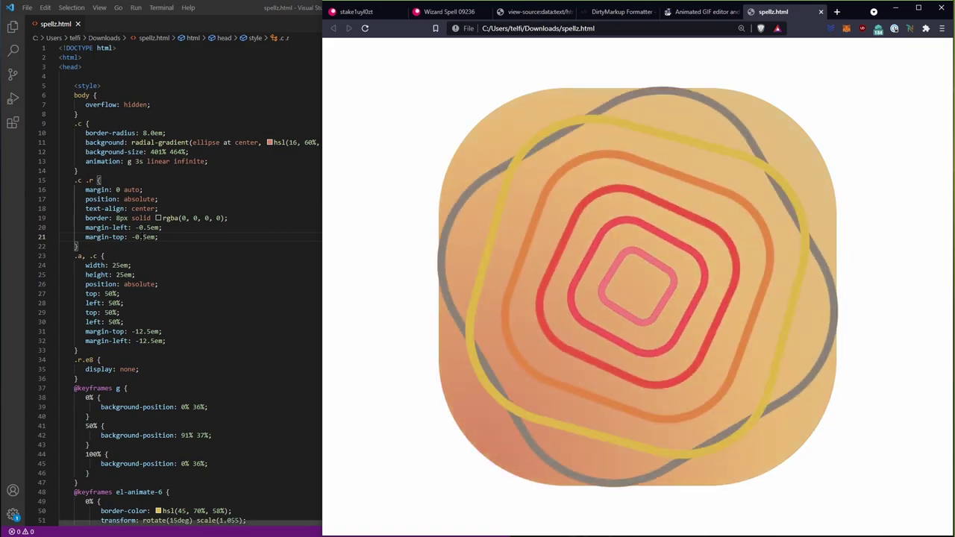
{"action": "left_click", "coordinate": [154, 227]}
{"action": "left_click", "coordinate": [153, 223]}
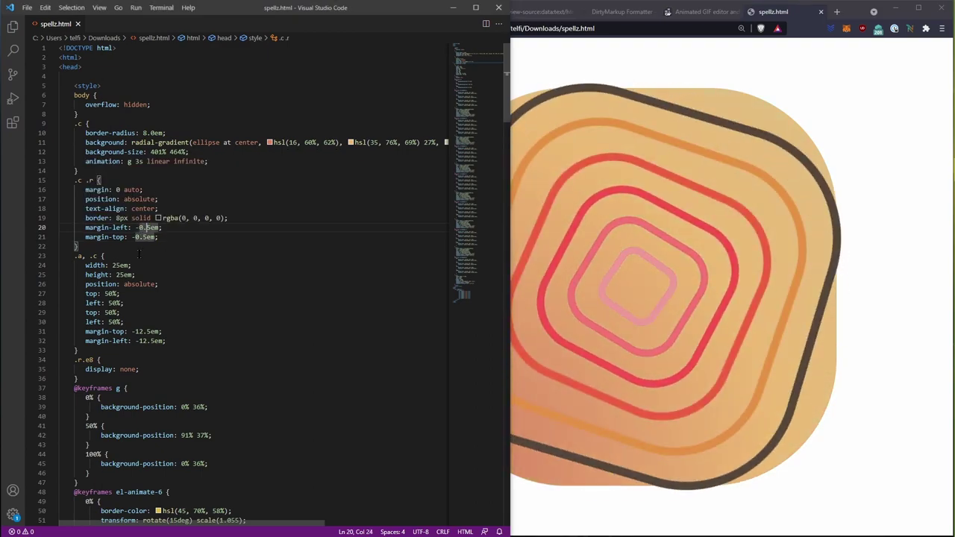
{"action": "left_click", "coordinate": [181, 242]}
{"action": "left_click", "coordinate": [179, 236]}
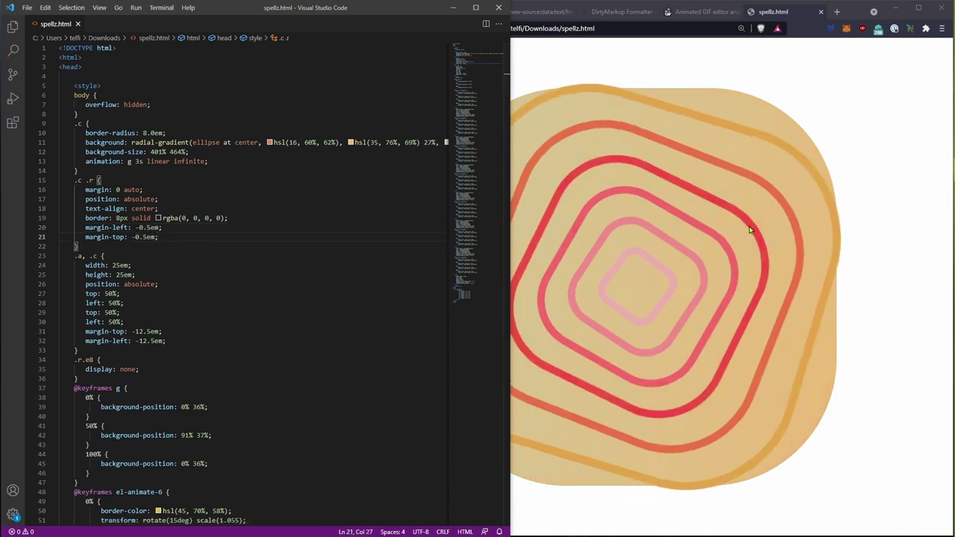
{"action": "left_click", "coordinate": [806, 217]}
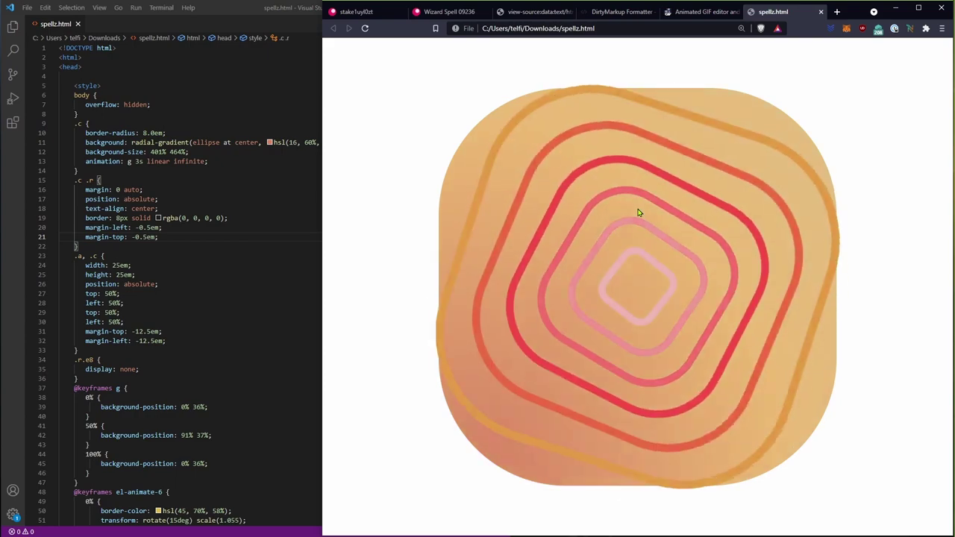
Add background: black to the body rule and reload the preview.
{"action": "left_click", "coordinate": [176, 103]}
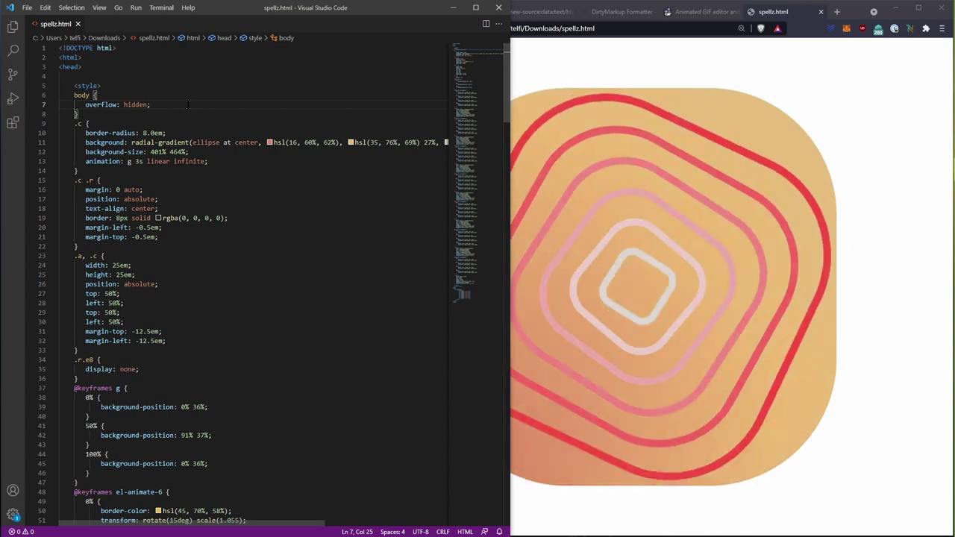
{"action": "key", "text": "Return"}
{"action": "type", "text": "back"}
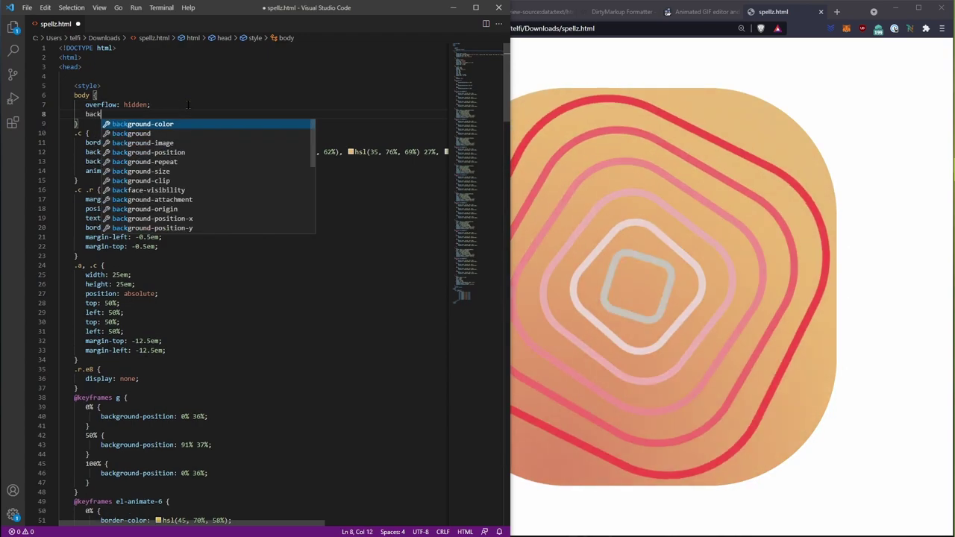
{"action": "type", "text": "ground: black;"}
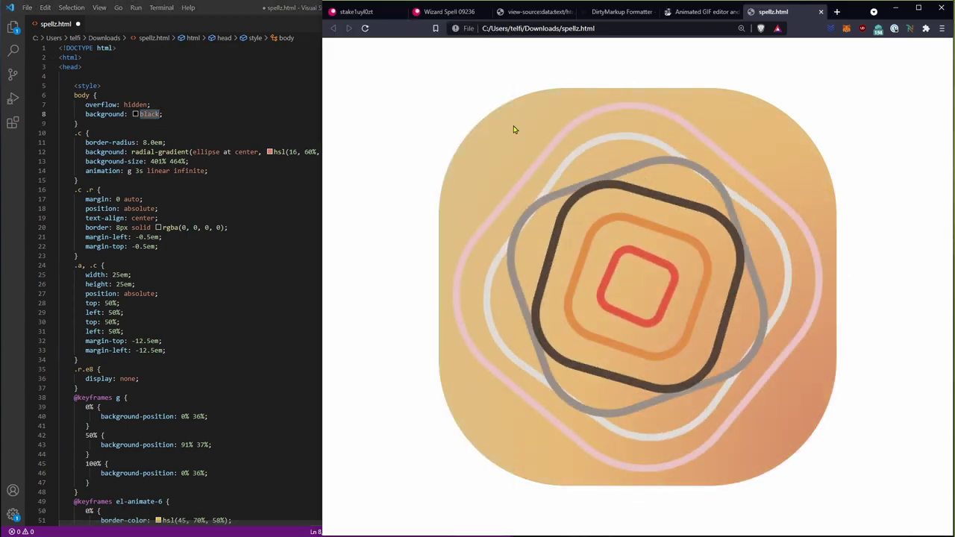
{"action": "left_click", "coordinate": [216, 152]}
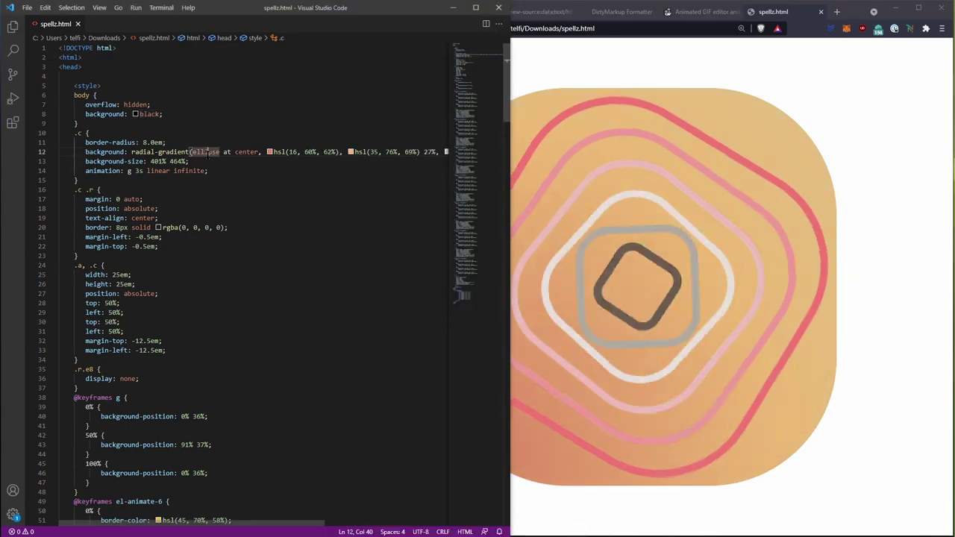
{"action": "left_click", "coordinate": [699, 134]}
{"action": "key", "text": "F5"}
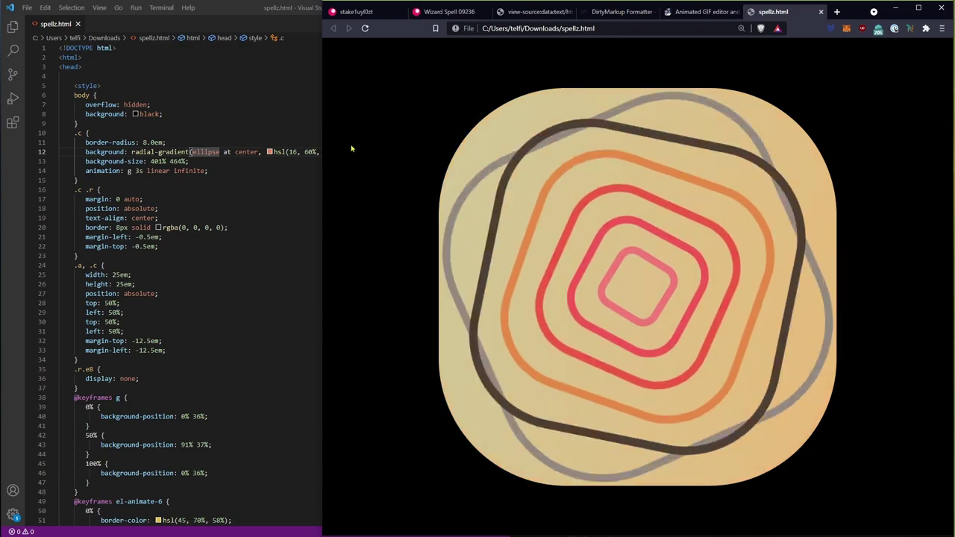
Change the body background to rgb(43, 43, 43), save, and reload the preview.
{"action": "left_click", "coordinate": [189, 126]}
{"action": "mouse_move", "coordinate": [135, 114]}
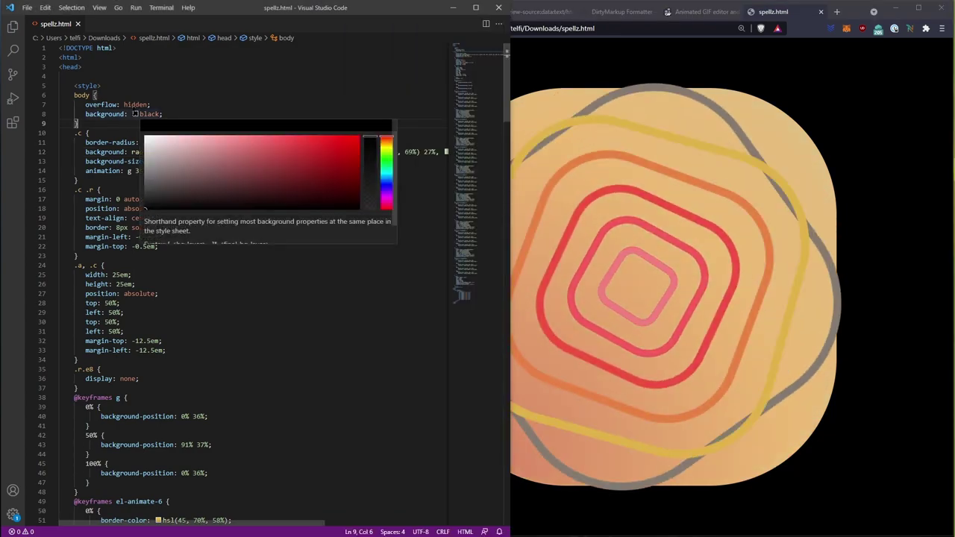
{"action": "left_click_drag", "start_coordinate": [148, 156], "coordinate": [145, 180]}
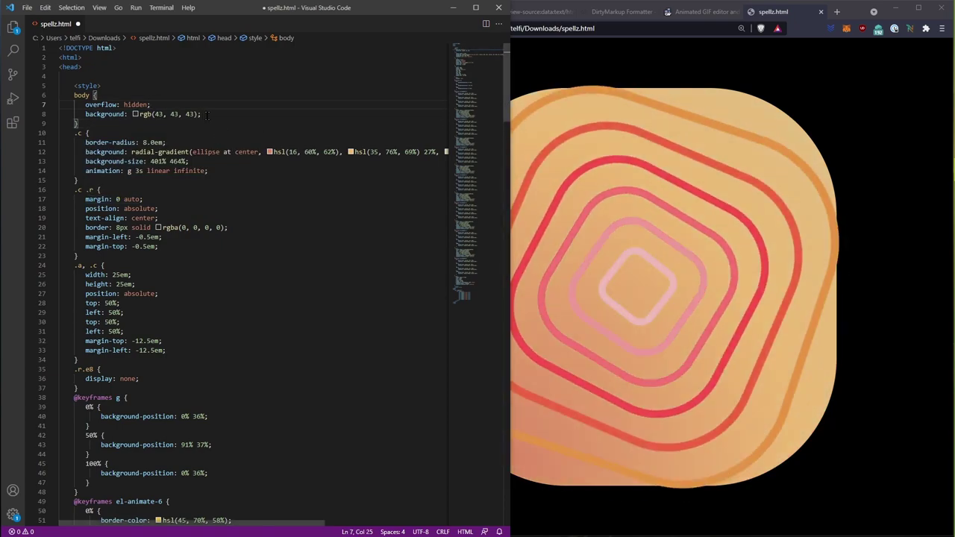
{"action": "key", "text": "ctrl+s"}
{"action": "left_click", "coordinate": [627, 97]}
{"action": "key", "text": "ctrl+r"}
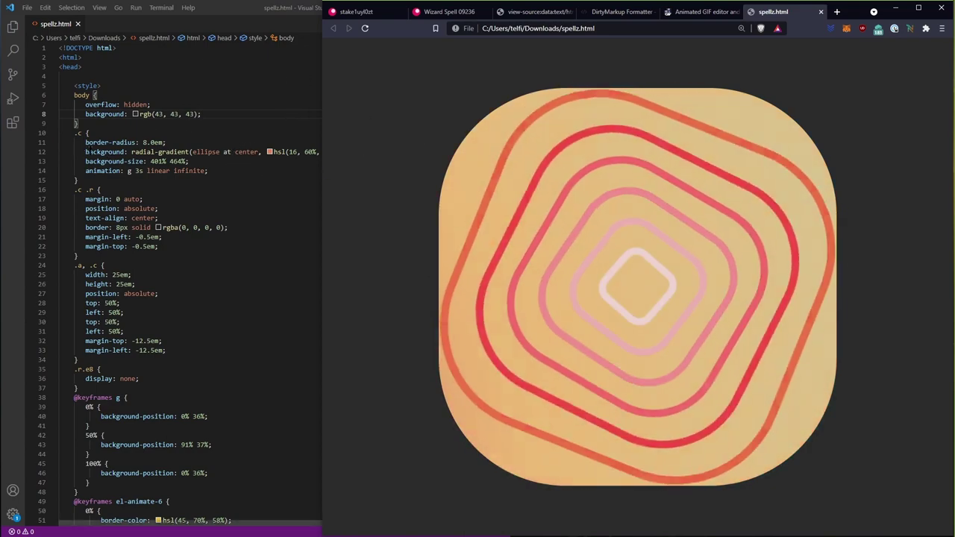
{"action": "left_click", "coordinate": [104, 142]}
{"action": "left_click", "coordinate": [182, 170]}
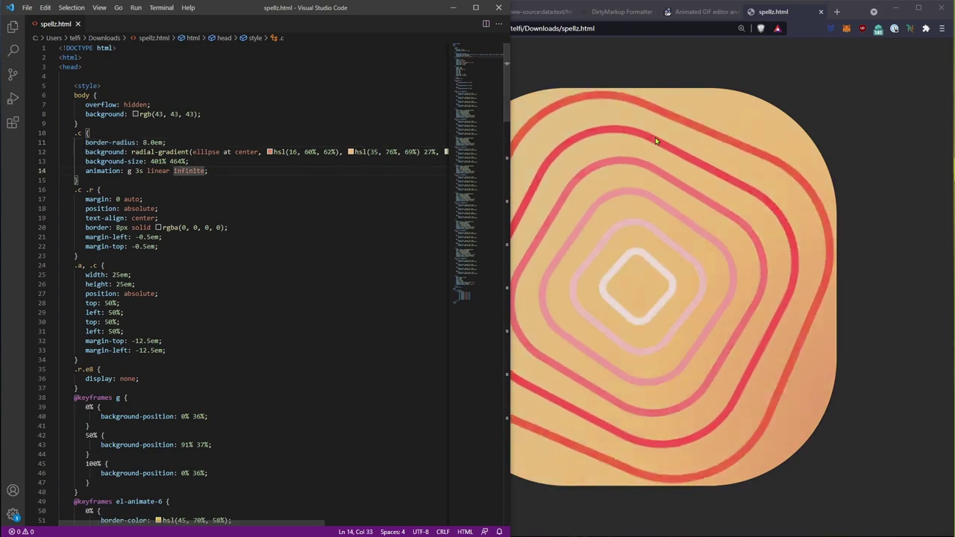
{"action": "left_click", "coordinate": [650, 132]}
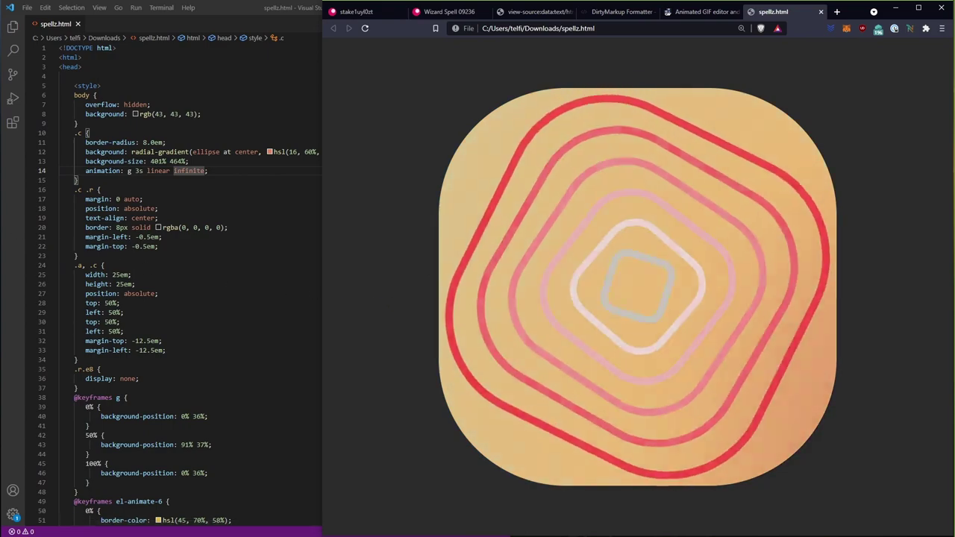
{"action": "key", "text": "ctrl+plus"}
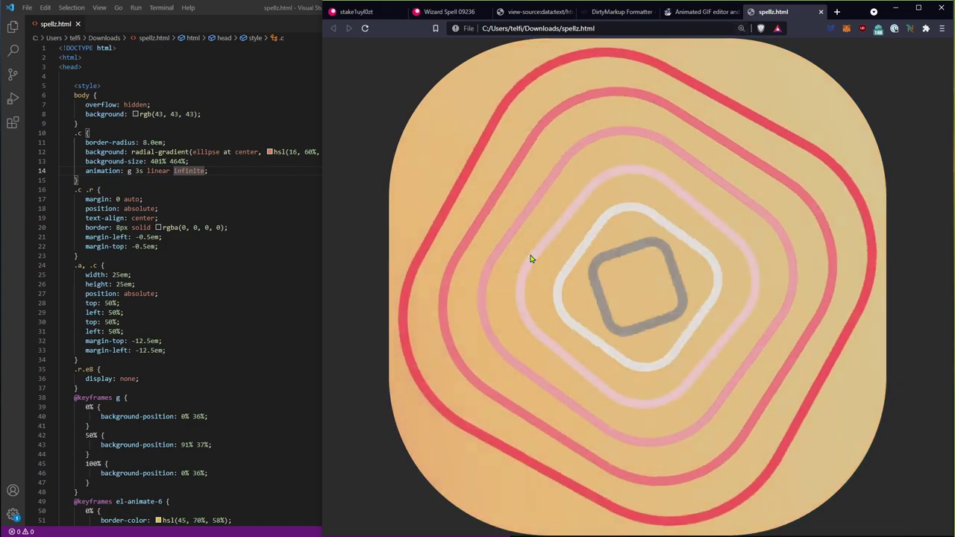
{"action": "key", "text": "ctrl+minus"}
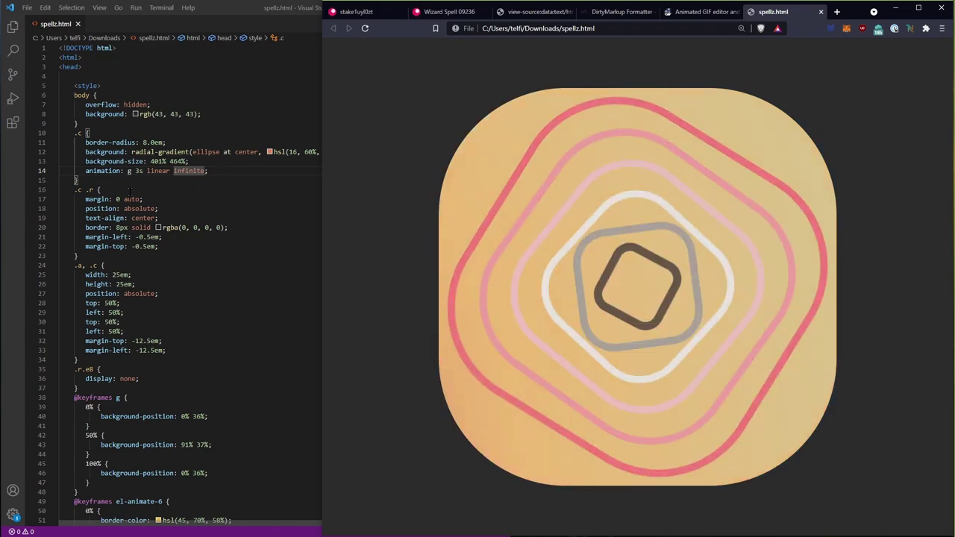
{"action": "left_click", "coordinate": [121, 130]}
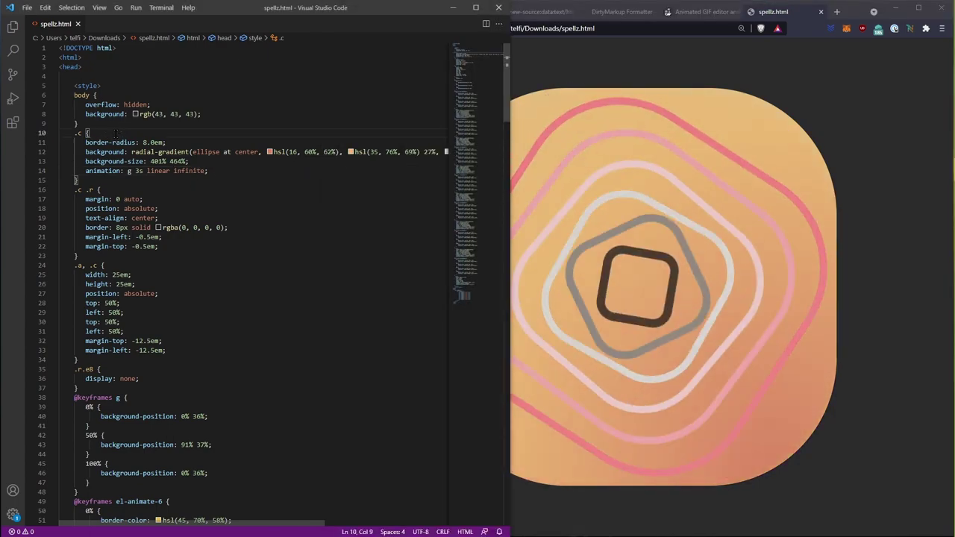
{"action": "left_click", "coordinate": [153, 199]}
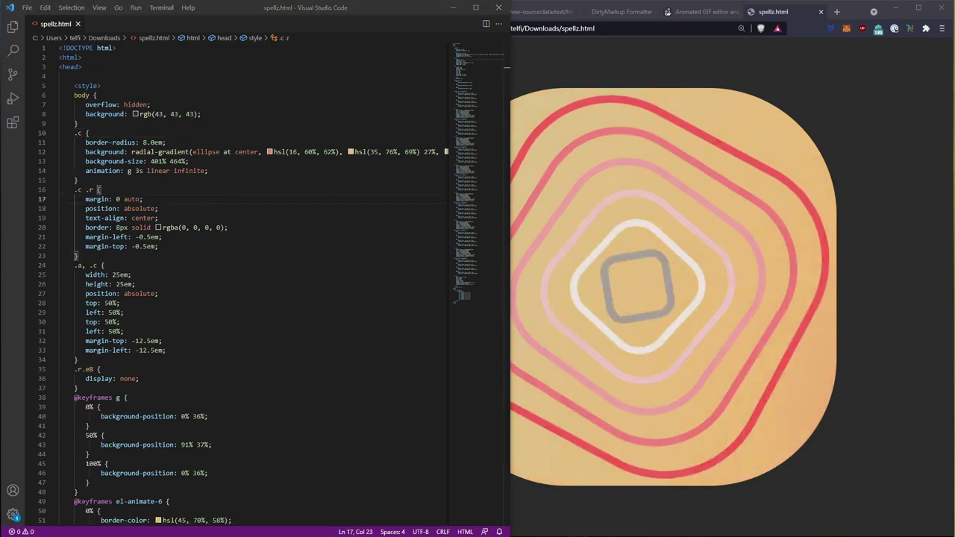
{"action": "left_click", "coordinate": [119, 133]}
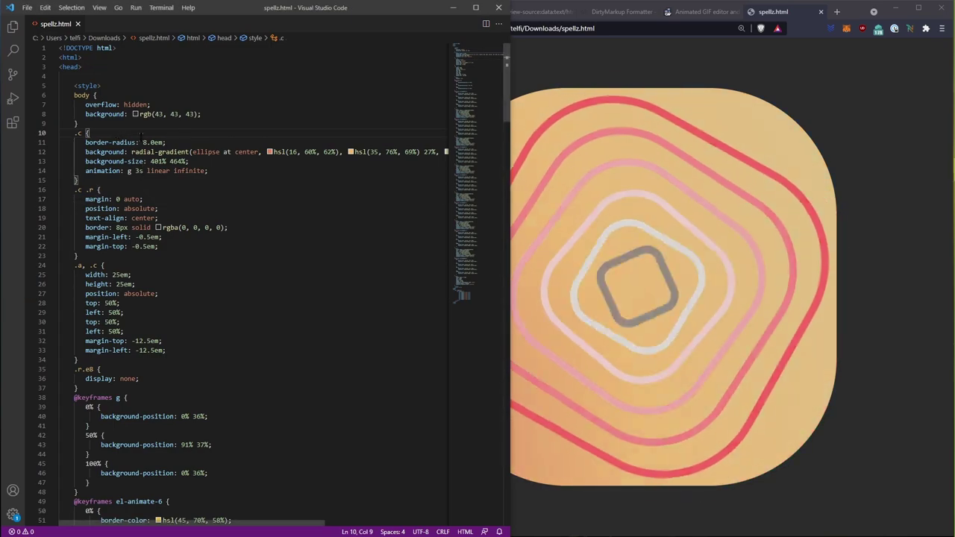
{"action": "left_click", "coordinate": [74, 133]}
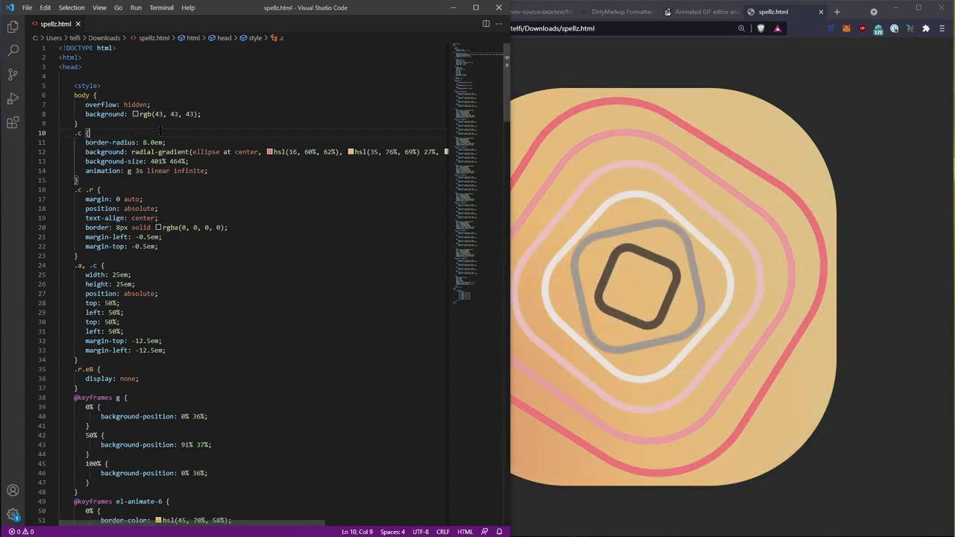
Add transform: scale(1.15) to the .c rule, save, and check the enlarged shape.
{"action": "key", "text": "Return"}
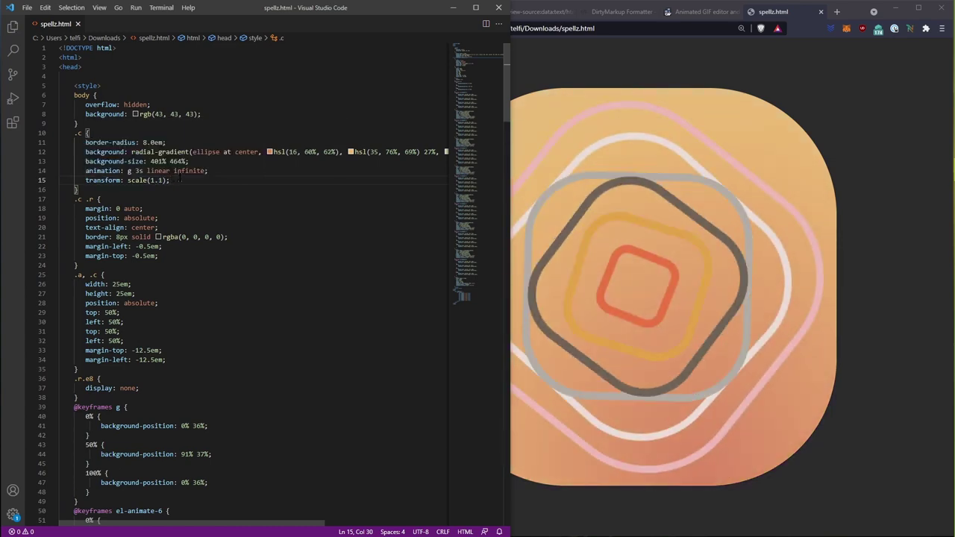
{"action": "left_click", "coordinate": [620, 79]}
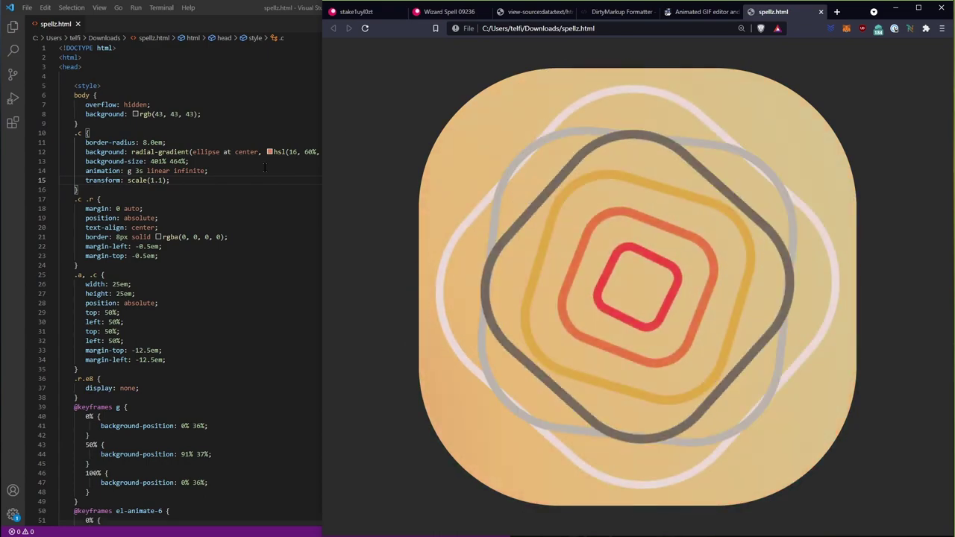
{"action": "key", "text": "alt+Tab"}
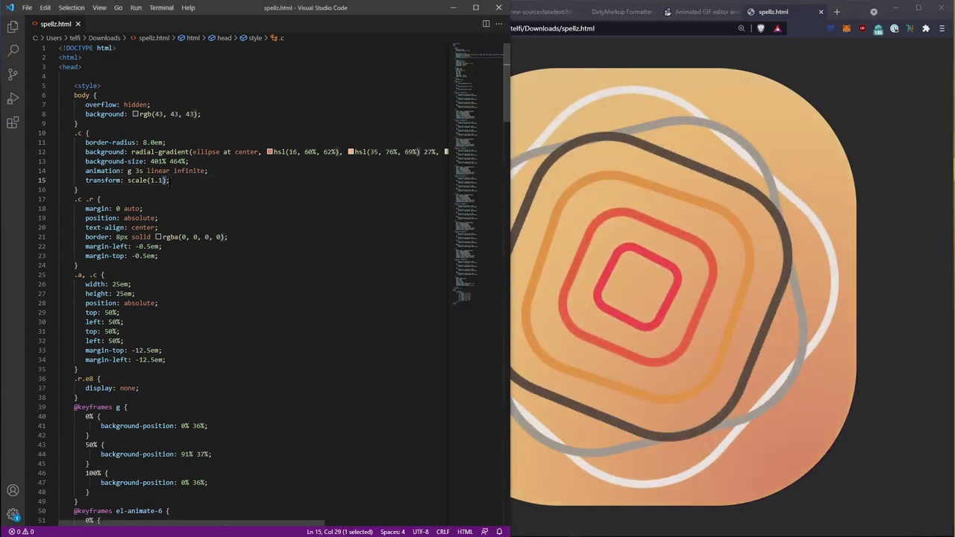
{"action": "type", "text": "15"}
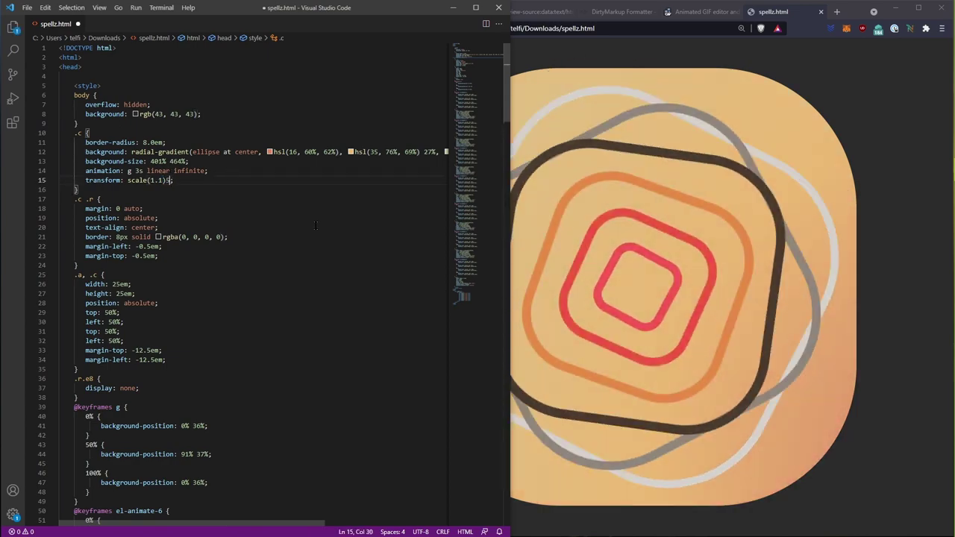
{"action": "key", "text": "BackSpace"}
{"action": "type", "text": "5"}
{"action": "key", "text": "ctrl+s"}
{"action": "left_click", "coordinate": [563, 146]}
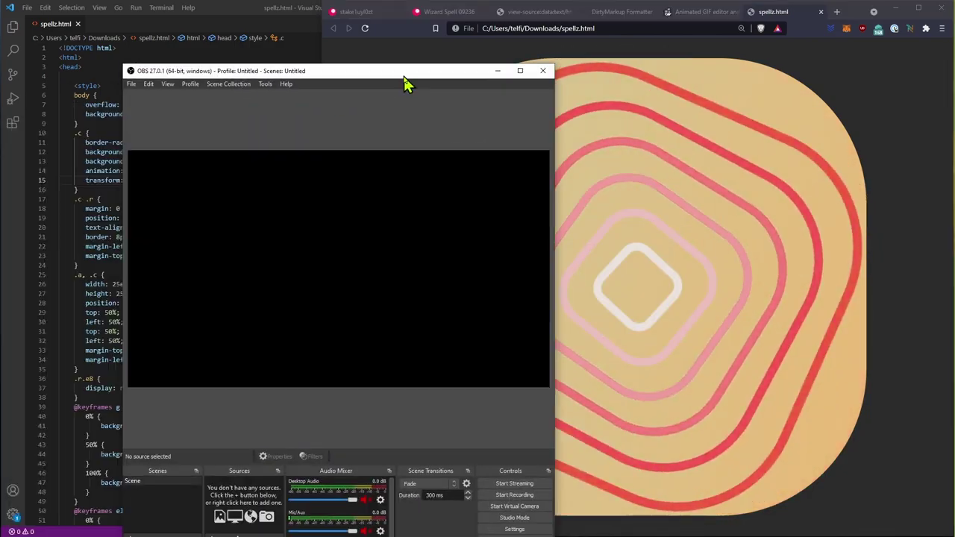
{"action": "left_click_drag", "start_coordinate": [404, 77], "coordinate": [320, 46]}
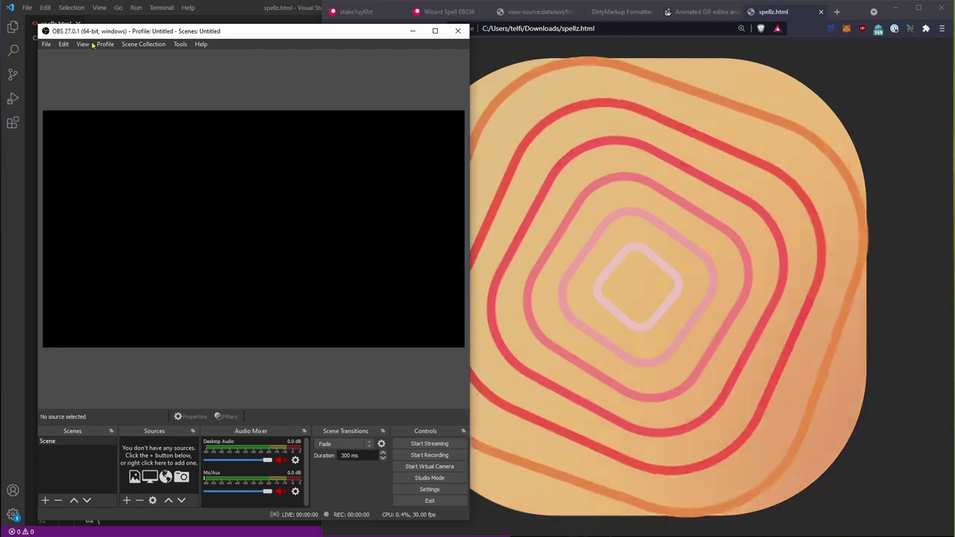
Set OBS base canvas and output resolution both to 1080x1080 in Video settings.
{"action": "left_click", "coordinate": [430, 489]}
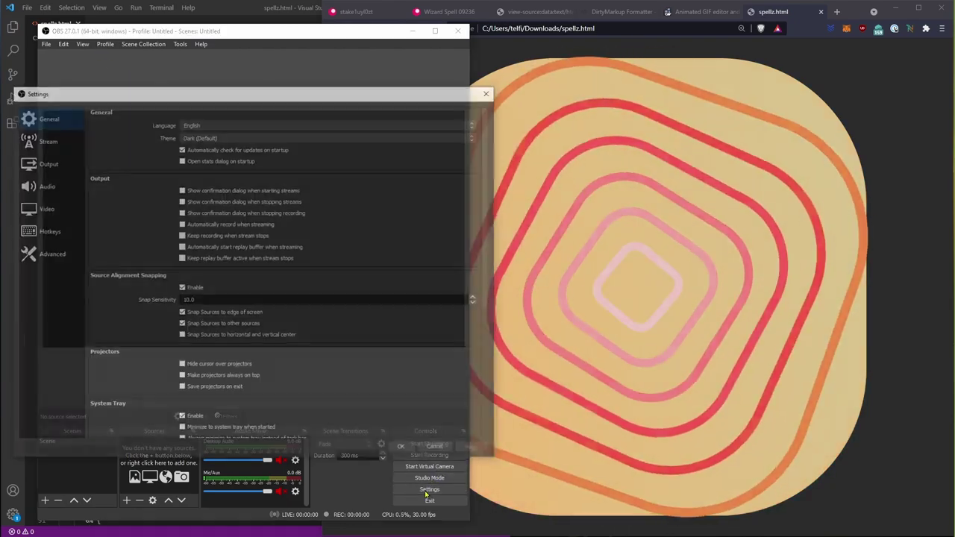
{"action": "left_click", "coordinate": [61, 214]}
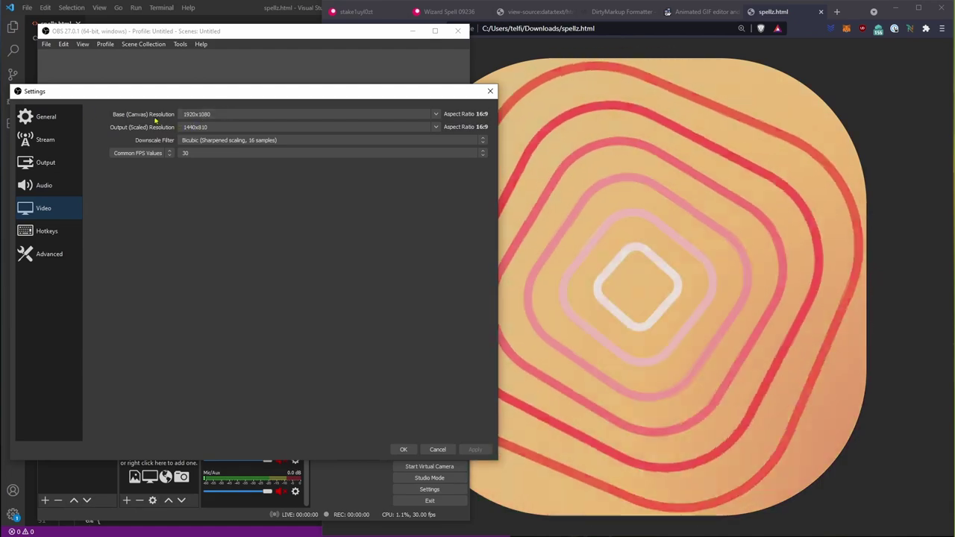
{"action": "double_click", "coordinate": [224, 114]}
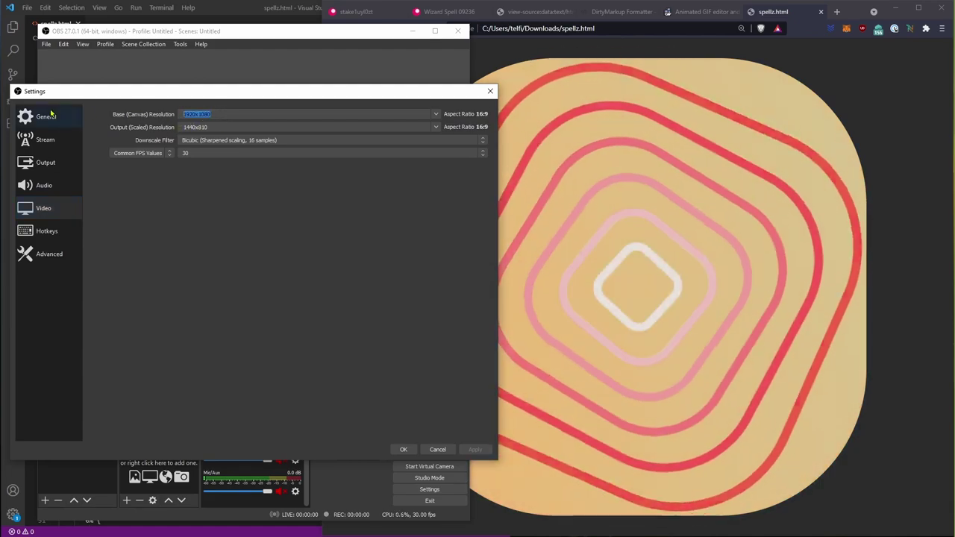
{"action": "type", "text": "1080x1080"}
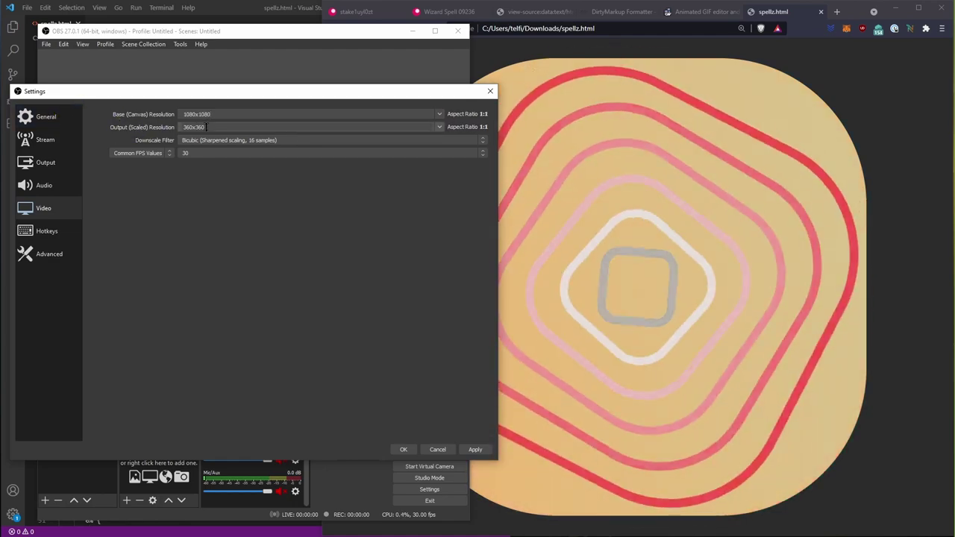
{"action": "left_click_drag", "start_coordinate": [230, 127], "coordinate": [179, 125]}
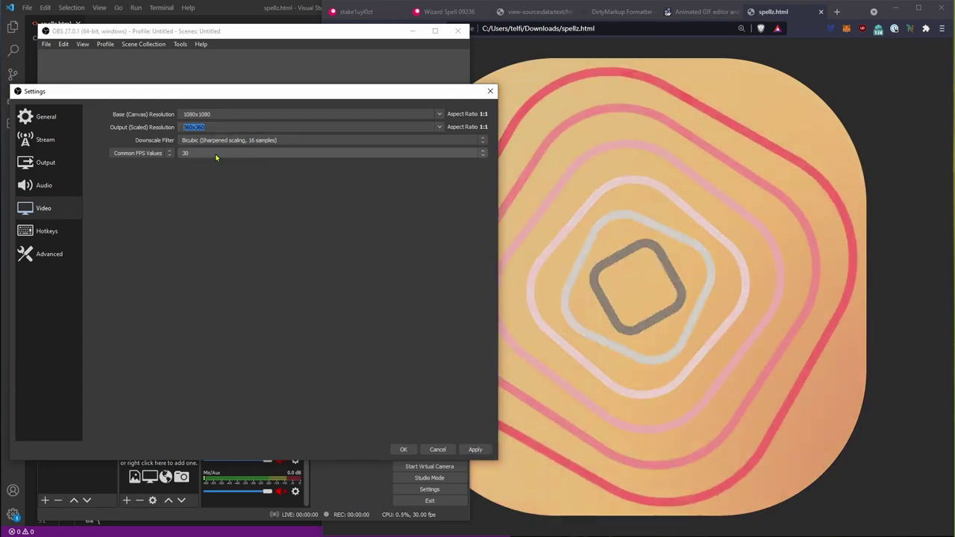
{"action": "type", "text": "1080x1080"}
{"action": "key", "text": "Tab"}
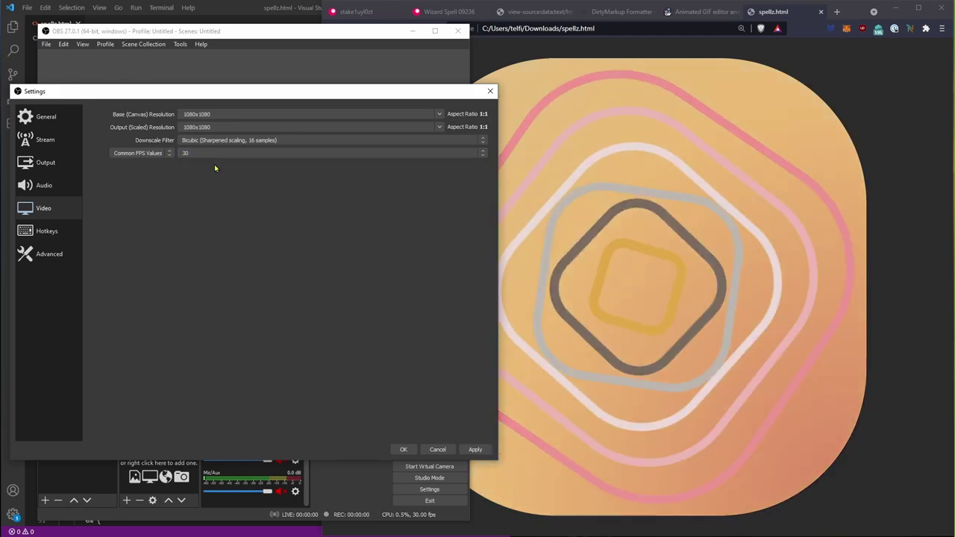
Apply the 1080×1080 video settings and check the recording path is the Videos folder.
{"action": "left_click", "coordinate": [476, 450]}
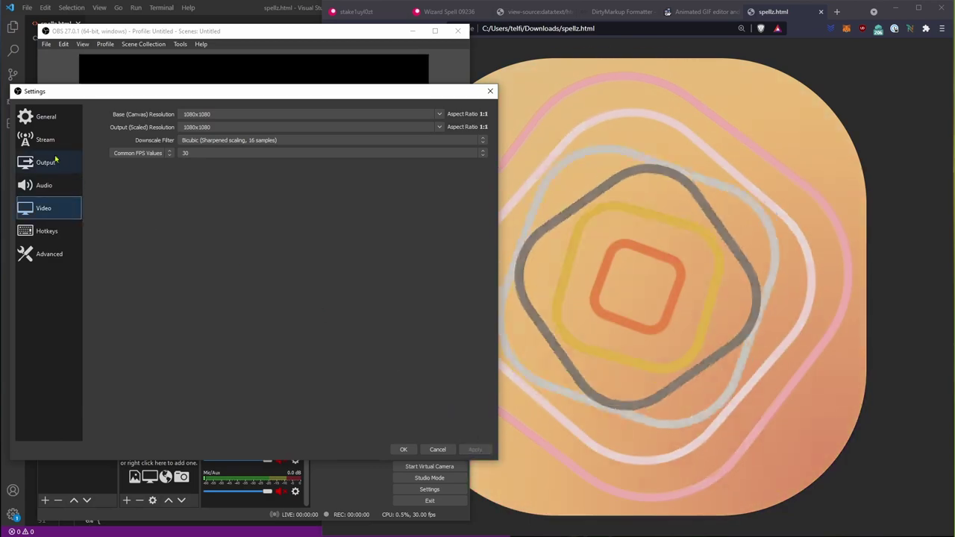
{"action": "left_click", "coordinate": [46, 164]}
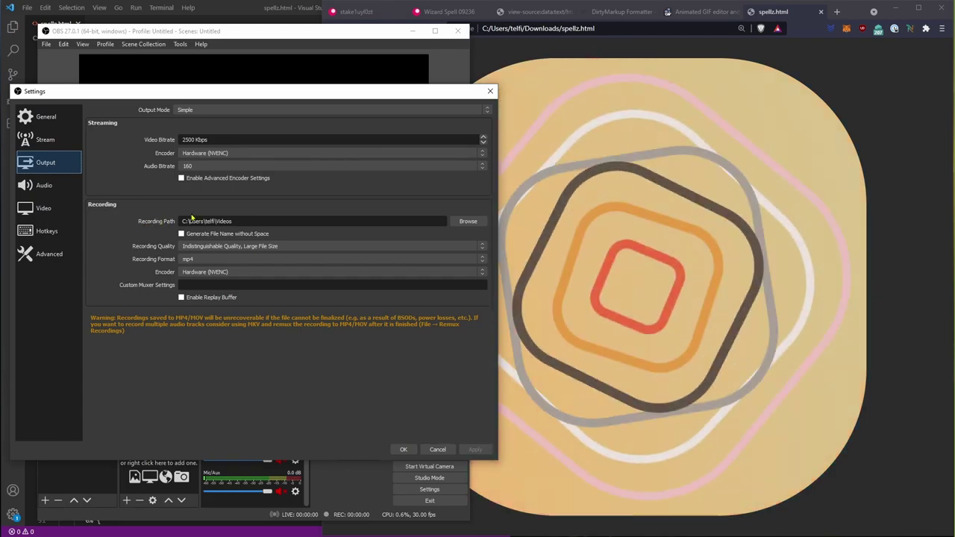
{"action": "left_click_drag", "start_coordinate": [273, 218], "coordinate": [147, 186]}
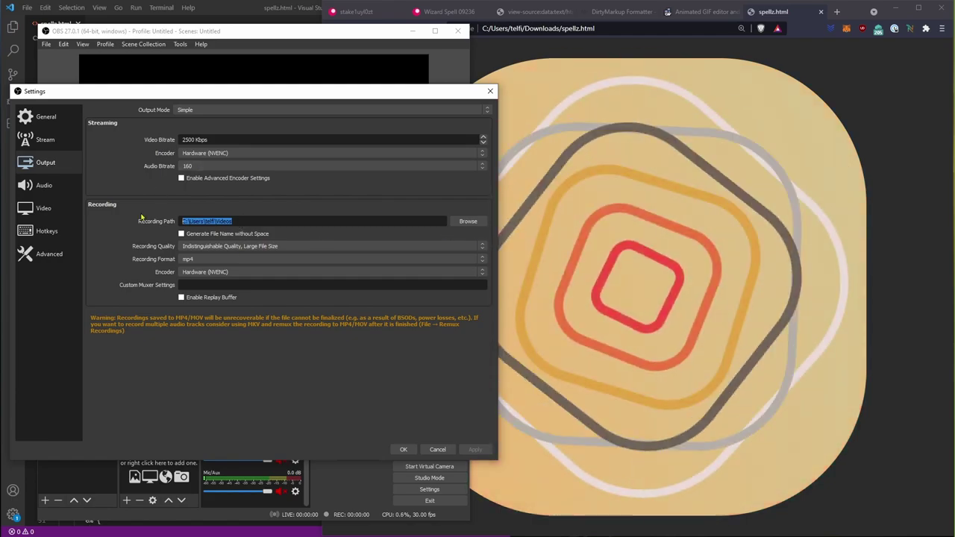
{"action": "left_click", "coordinate": [129, 276]}
Keep recordings as mp4 with Indistinguishable Quality.
{"action": "left_click", "coordinate": [187, 258]}
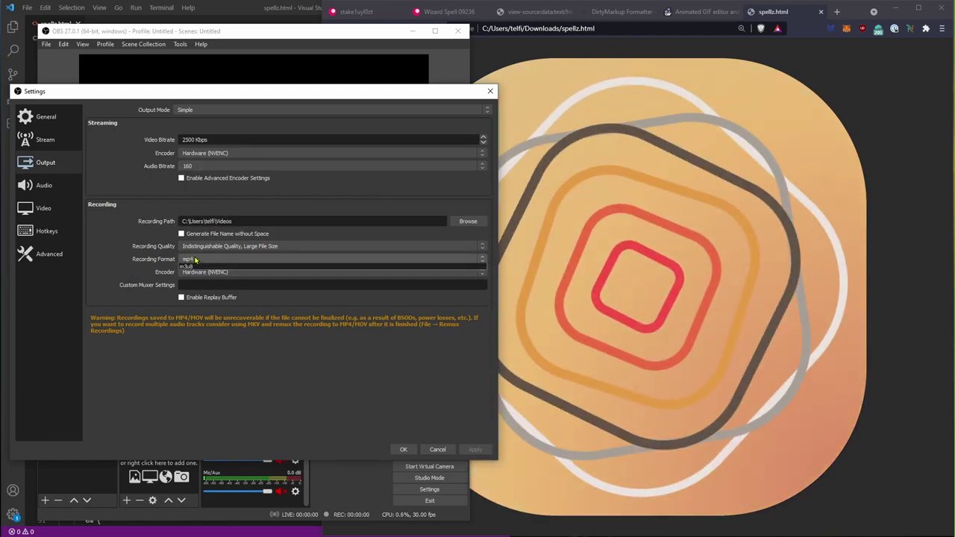
{"action": "left_click", "coordinate": [198, 275]}
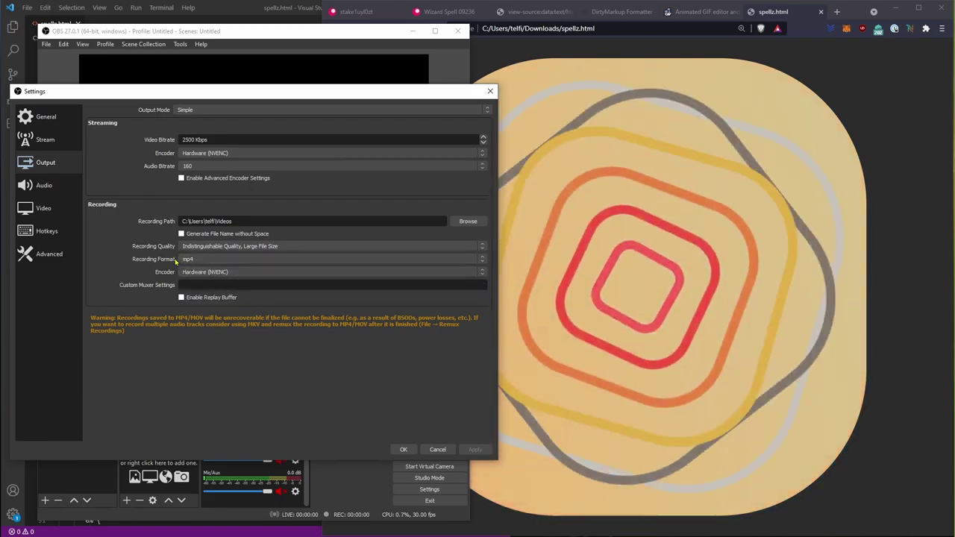
{"action": "left_click", "coordinate": [183, 246]}
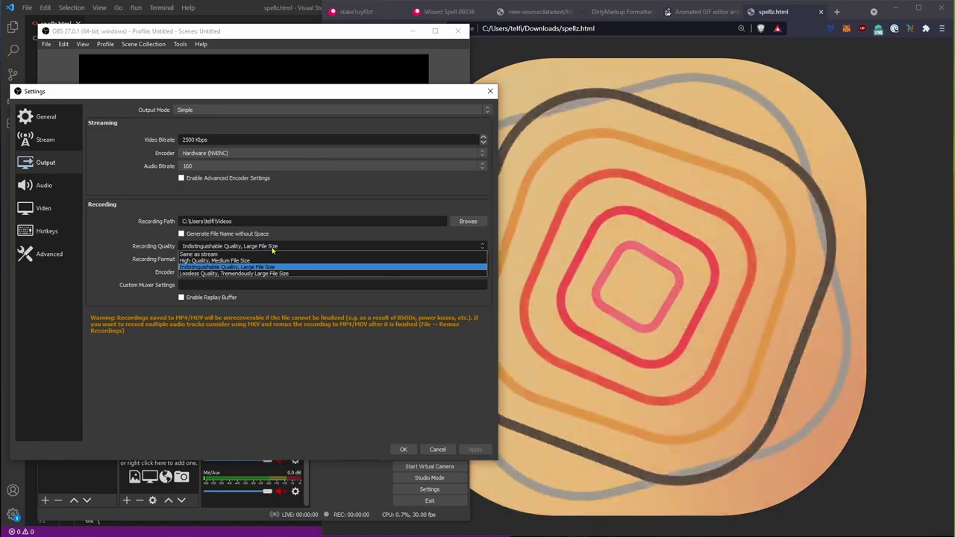
{"action": "left_click", "coordinate": [236, 234]}
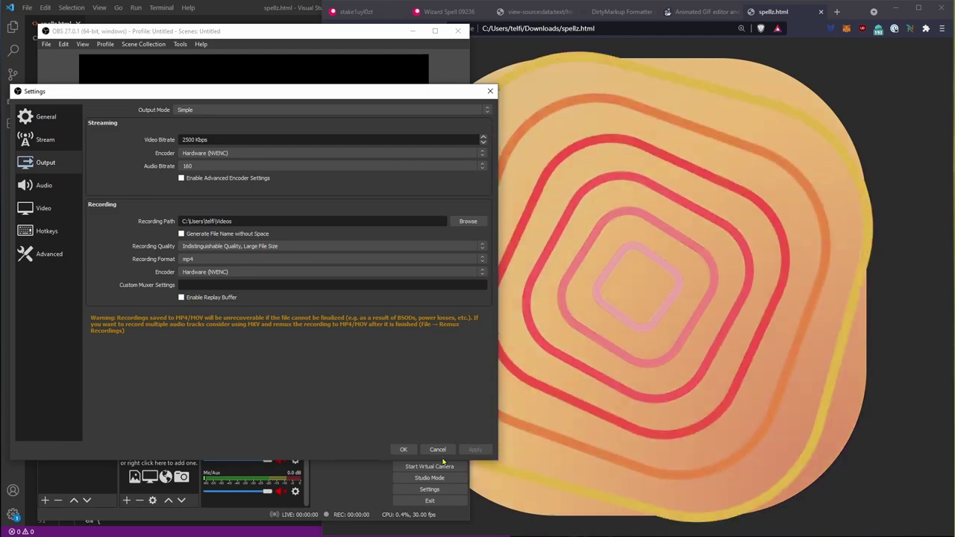
Close OBS settings, then show spellz.html in Brave maximized and full screen.
{"action": "left_click", "coordinate": [403, 449]}
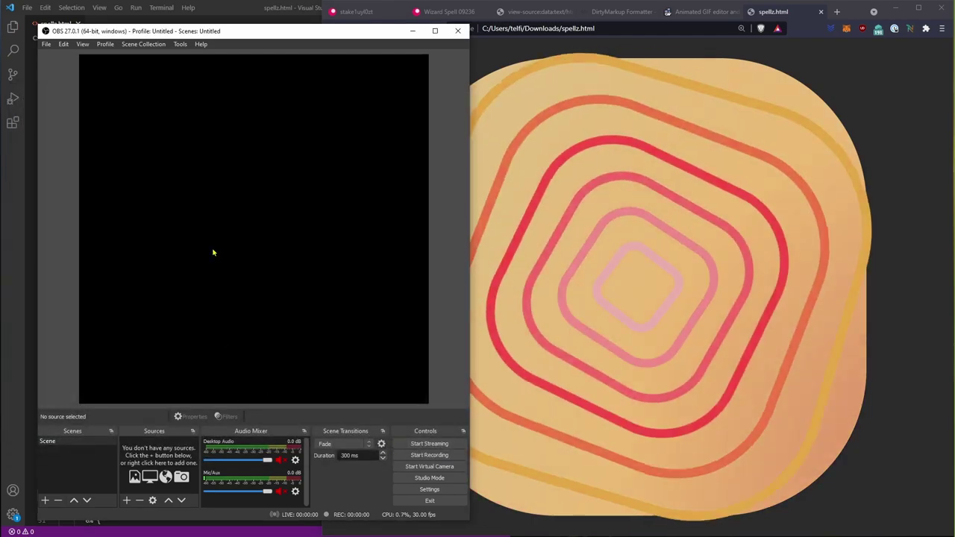
{"action": "left_click_drag", "start_coordinate": [186, 32], "coordinate": [182, 37]}
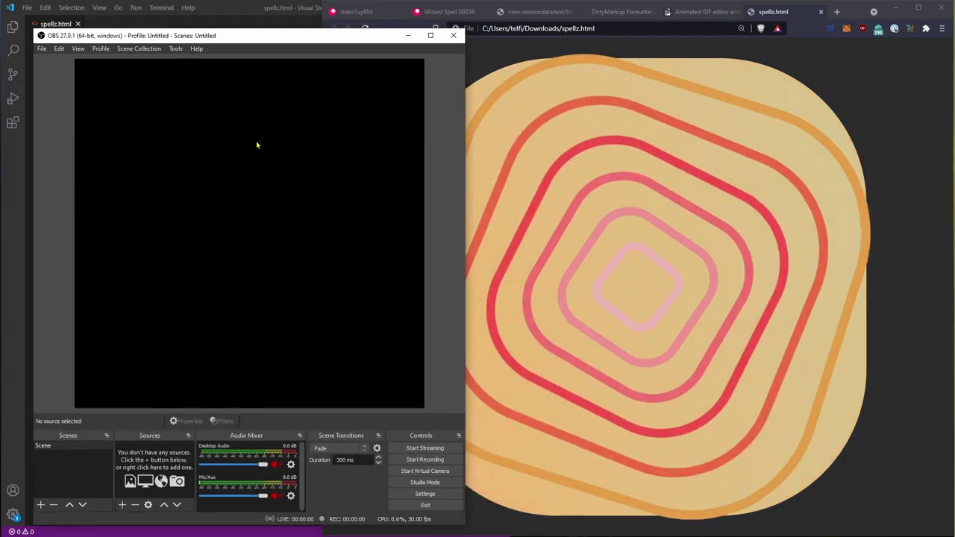
{"action": "left_click", "coordinate": [789, 209]}
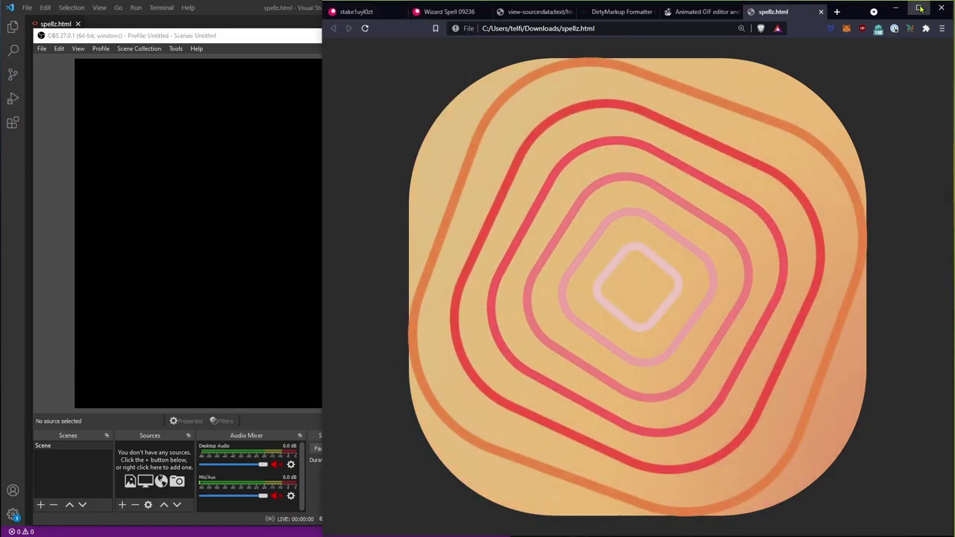
{"action": "left_click", "coordinate": [919, 8]}
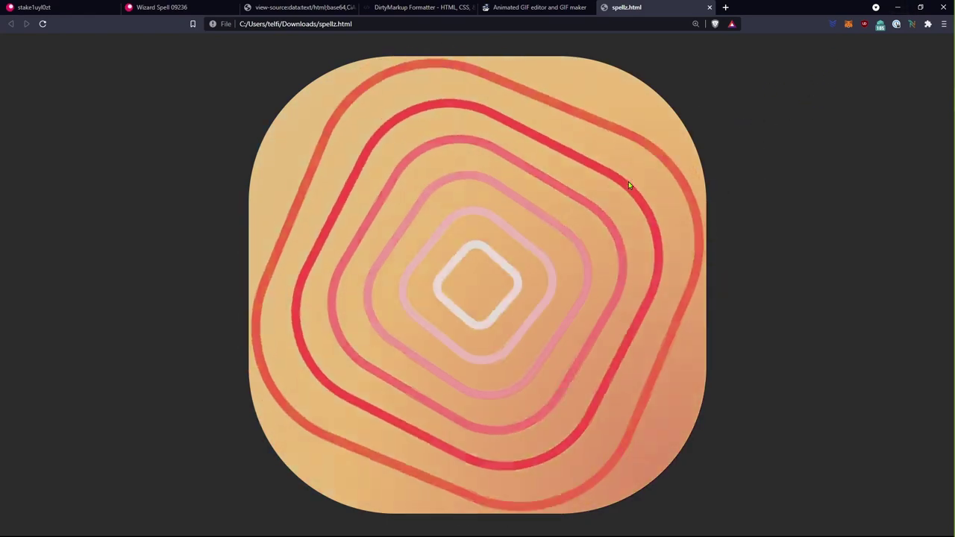
{"action": "key", "text": "F11"}
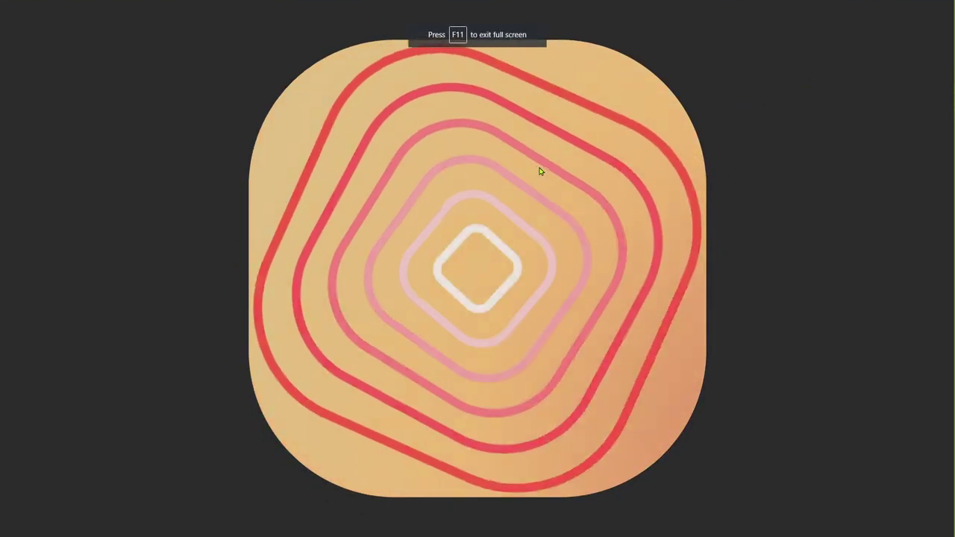
Add a new Window Capture source to the OBS scene.
{"action": "key", "text": "alt+Tab"}
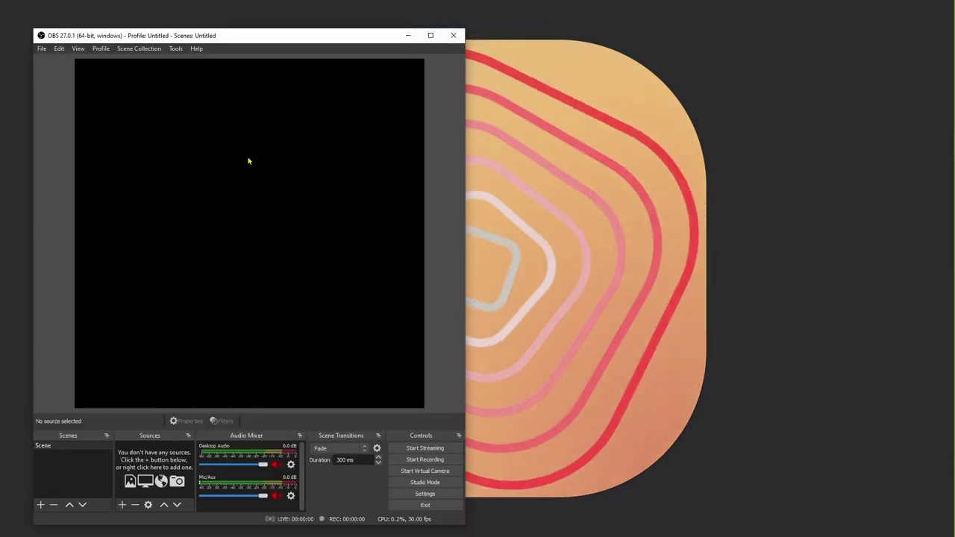
{"action": "left_click", "coordinate": [122, 504]}
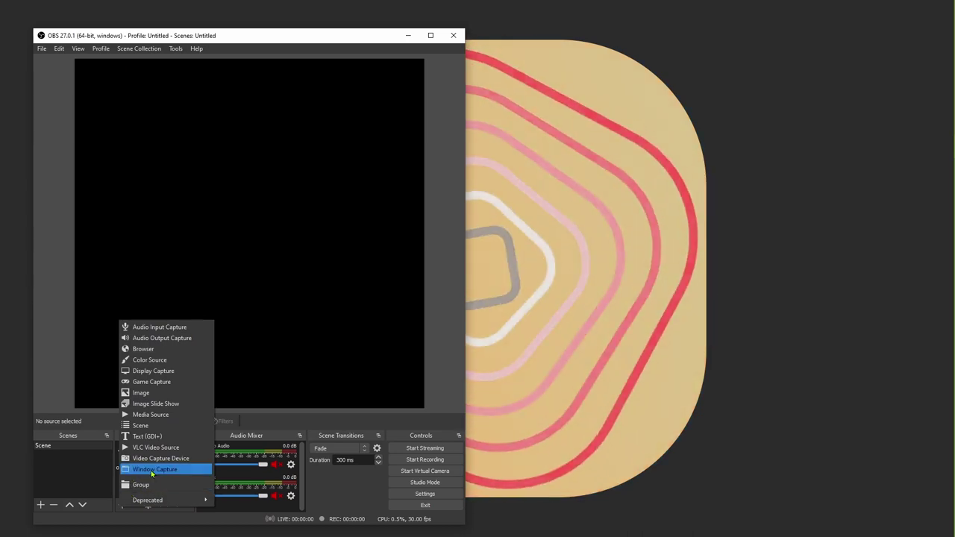
{"action": "left_click", "coordinate": [151, 470]}
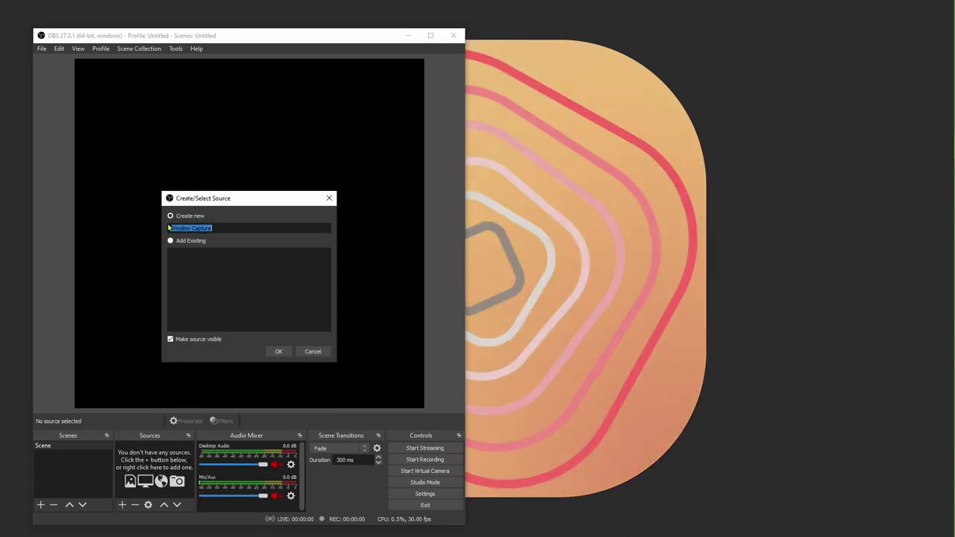
{"action": "left_click", "coordinate": [270, 351]}
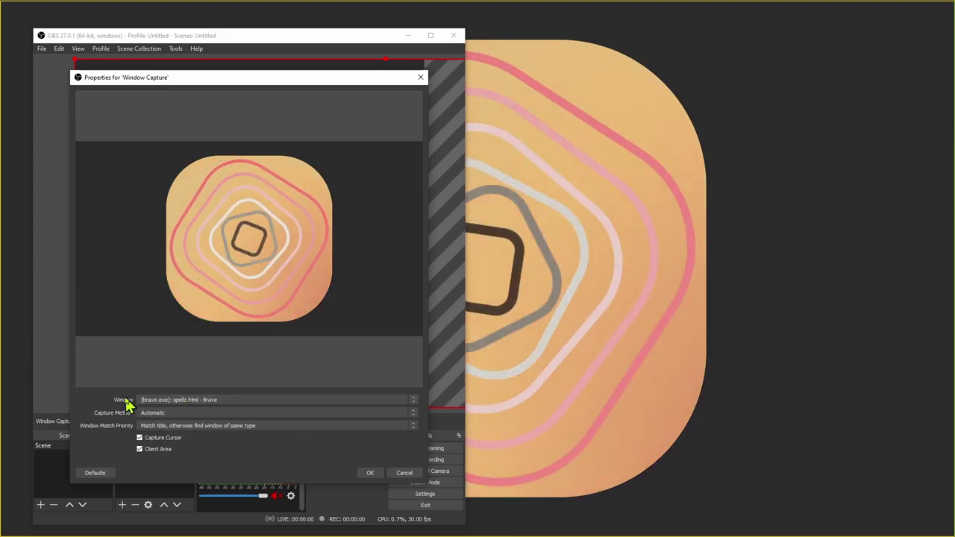
Capture the Brave window without the cursor and centre it on the square canvas.
{"action": "left_click", "coordinate": [139, 439]}
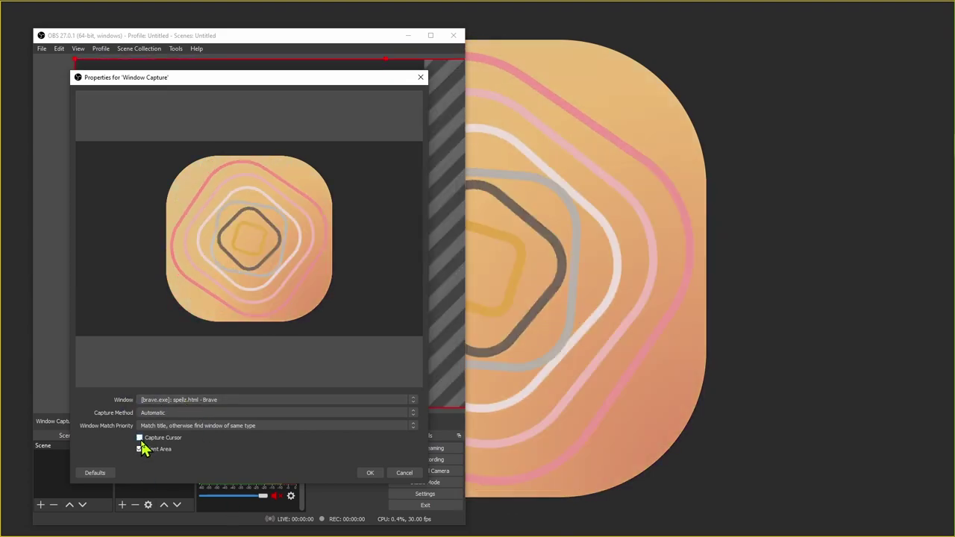
{"action": "left_click", "coordinate": [371, 476]}
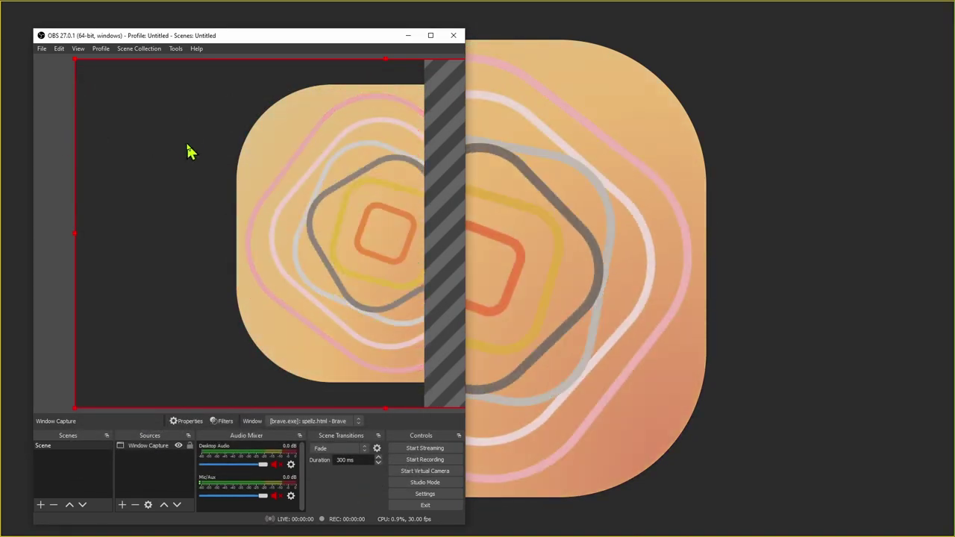
{"action": "key", "text": "ctrl+d"}
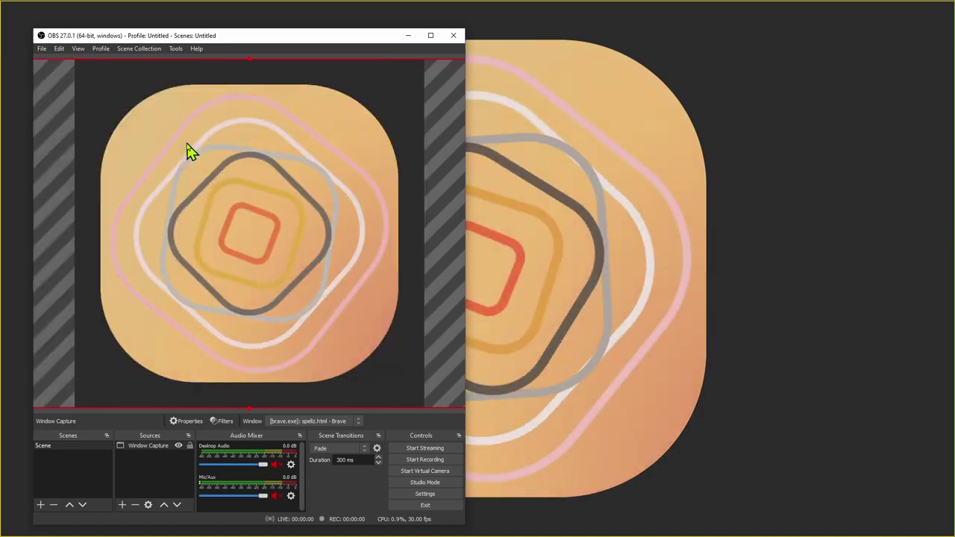
{"action": "left_click", "coordinate": [310, 65]}
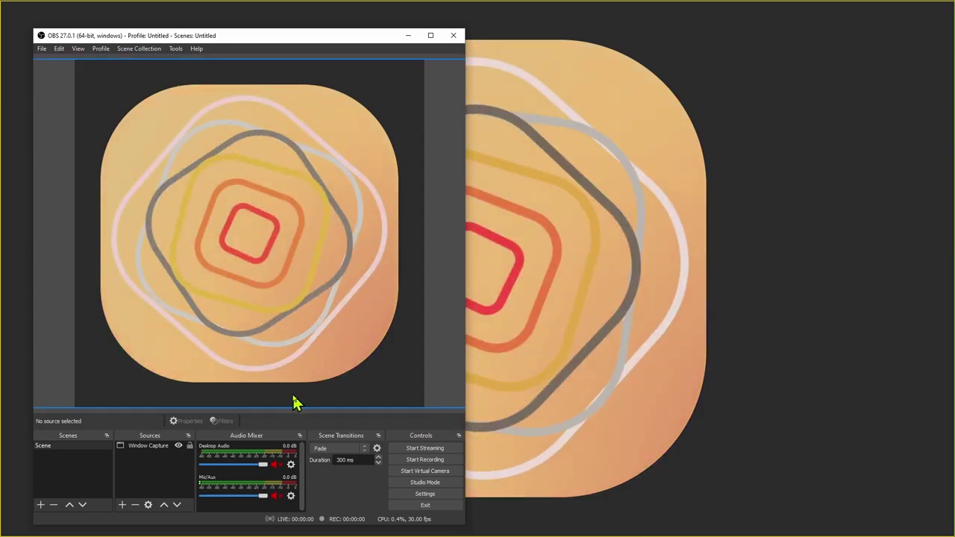
Record a clip of the looping spell animation, then take Brave out of full screen.
{"action": "left_click", "coordinate": [412, 462]}
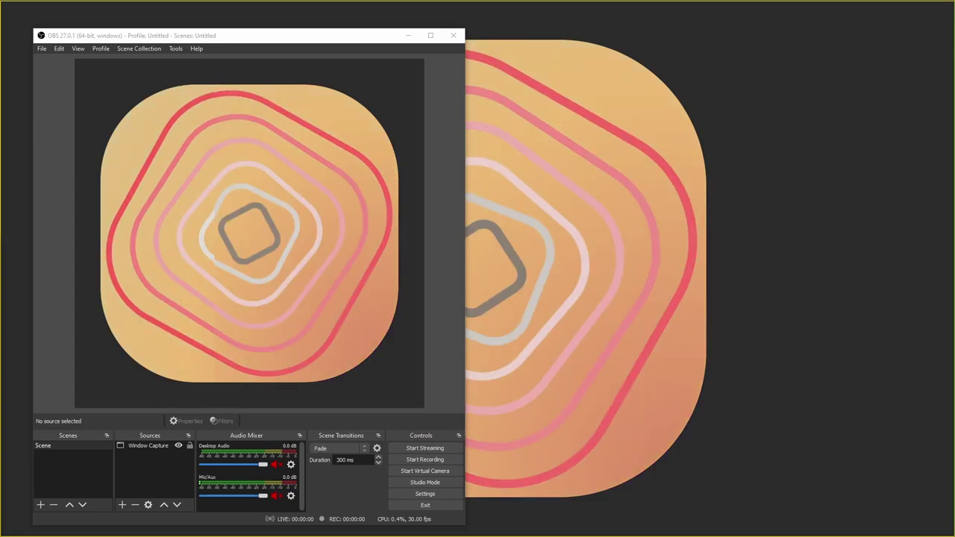
{"action": "key", "text": "alt+Tab"}
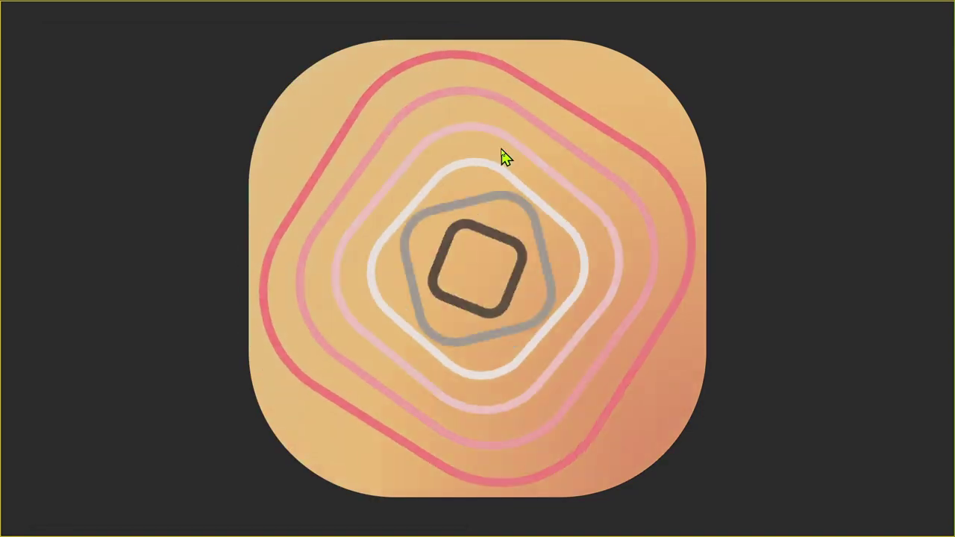
{"action": "key", "text": "F11"}
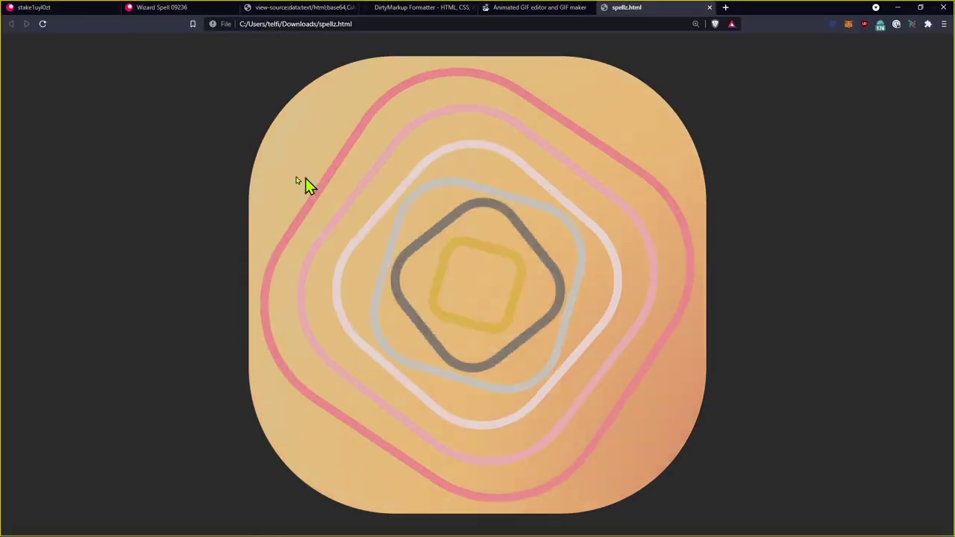
Switch to the ezgif tab and open the Video to GIF converter.
{"action": "left_click", "coordinate": [496, 8]}
{"action": "left_click", "coordinate": [267, 24]}
{"action": "left_click", "coordinate": [265, 39]}
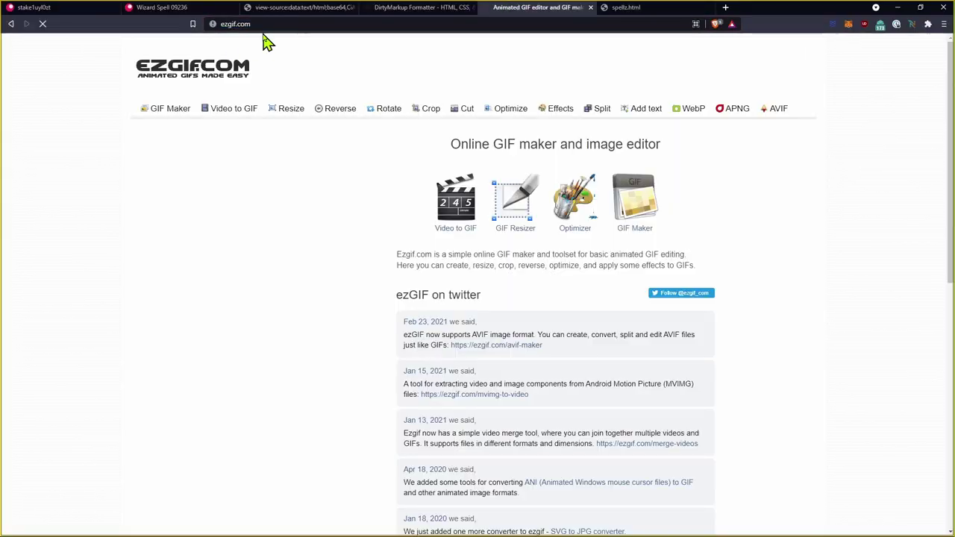
{"action": "left_click", "coordinate": [237, 110]}
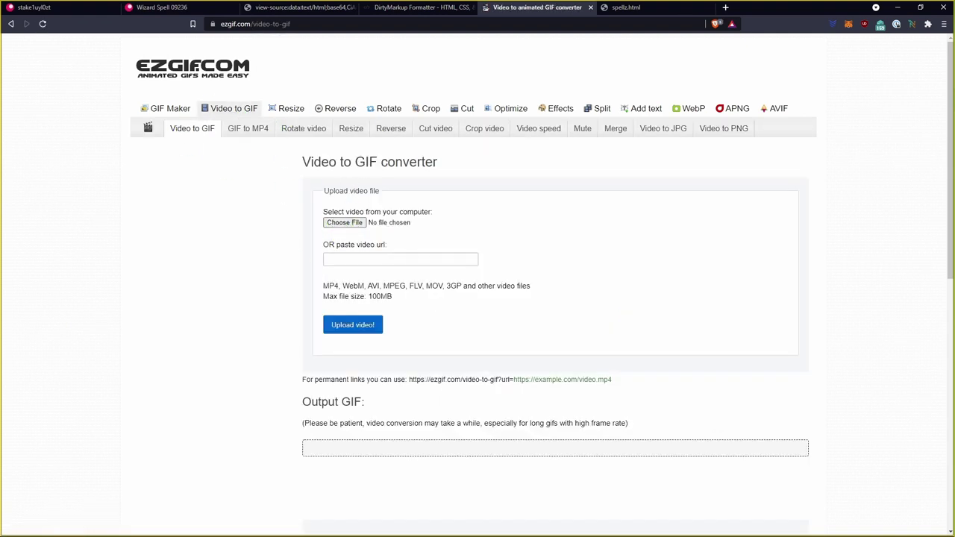
{"action": "left_click_drag", "start_coordinate": [388, 167], "coordinate": [350, 233]}
{"action": "left_click", "coordinate": [350, 333]}
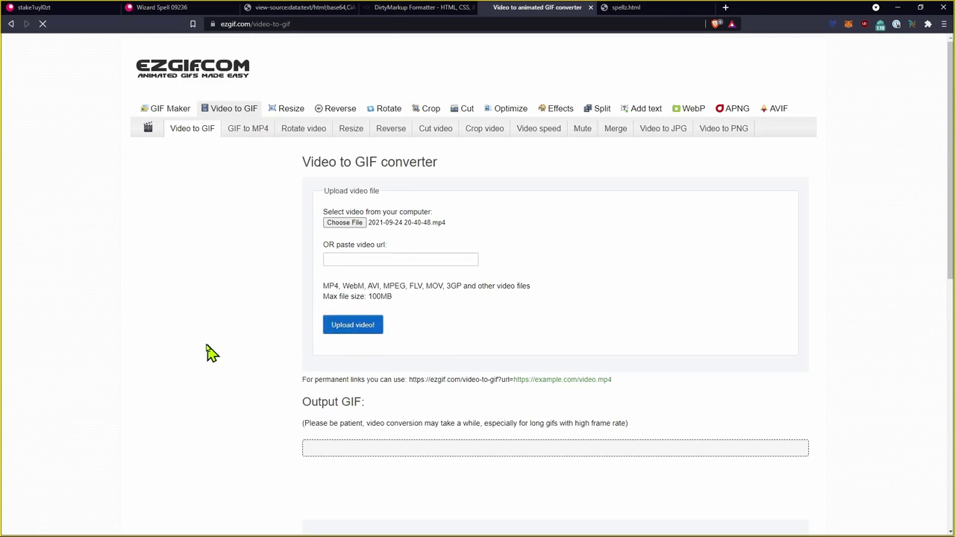
{"action": "scroll", "coordinate": [119, 309], "scroll_direction": "down", "scroll_amount": 1}
{"action": "scroll", "coordinate": [241, 254], "scroll_direction": "down", "scroll_amount": 3}
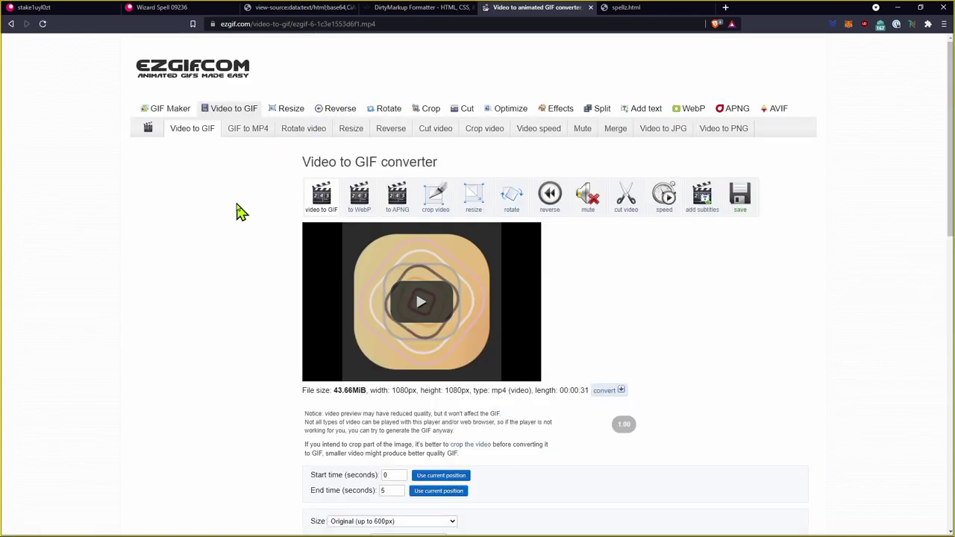
Play the preview and pause it at the 7.99 s loop start point.
{"action": "scroll", "coordinate": [242, 194], "scroll_direction": "down", "scroll_amount": 3}
{"action": "scroll", "coordinate": [394, 313], "scroll_direction": "up", "scroll_amount": 1}
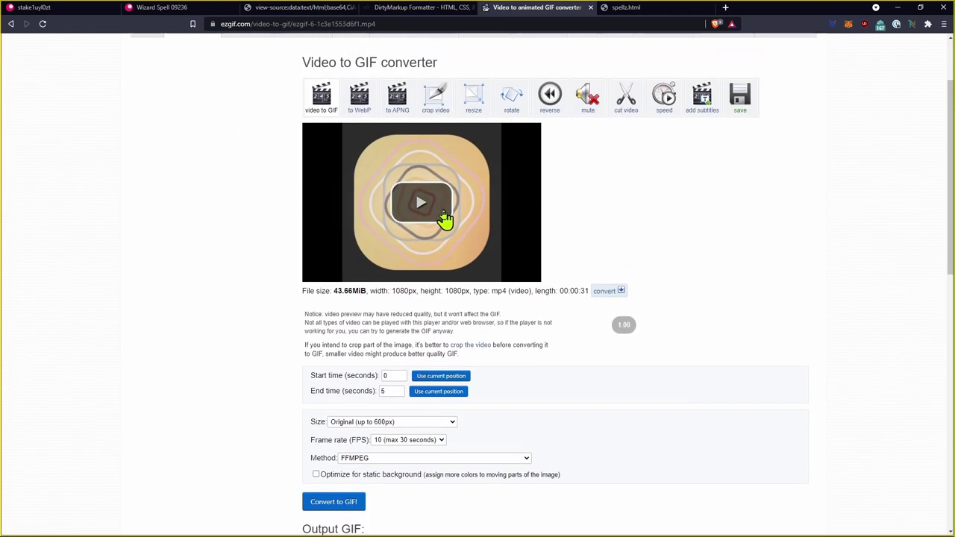
{"action": "scroll", "coordinate": [405, 229], "scroll_direction": "up", "scroll_amount": 1}
{"action": "left_click", "coordinate": [407, 224]}
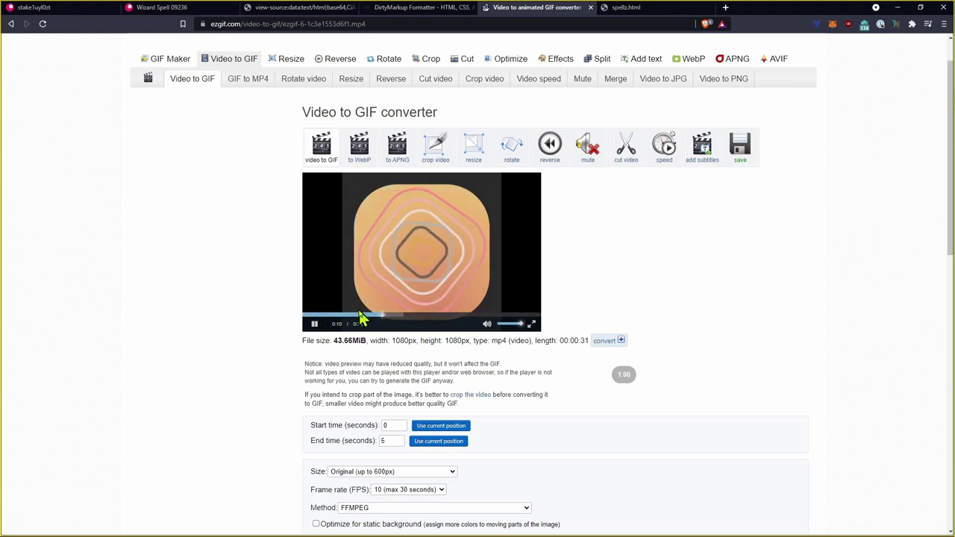
{"action": "left_click", "coordinate": [316, 328]}
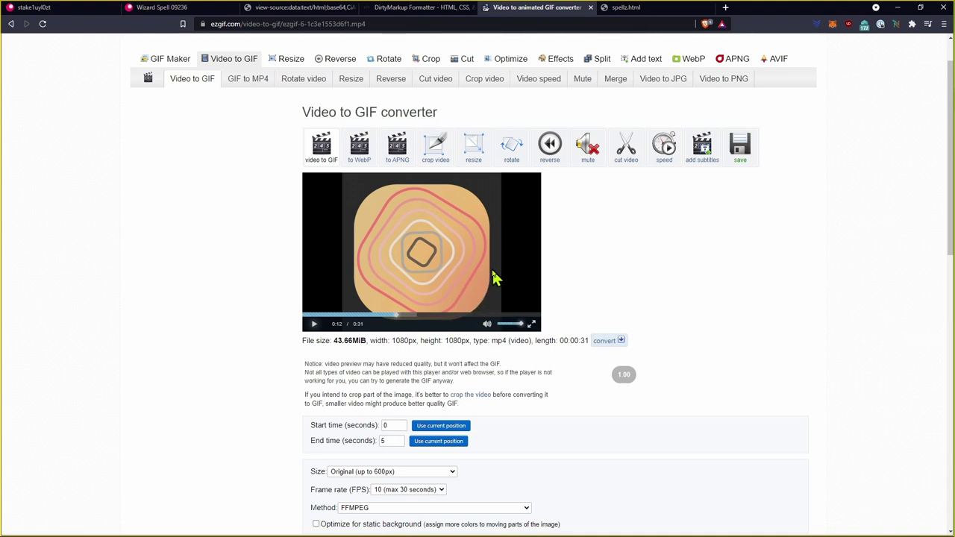
{"action": "left_click_drag", "start_coordinate": [396, 322], "coordinate": [367, 327]}
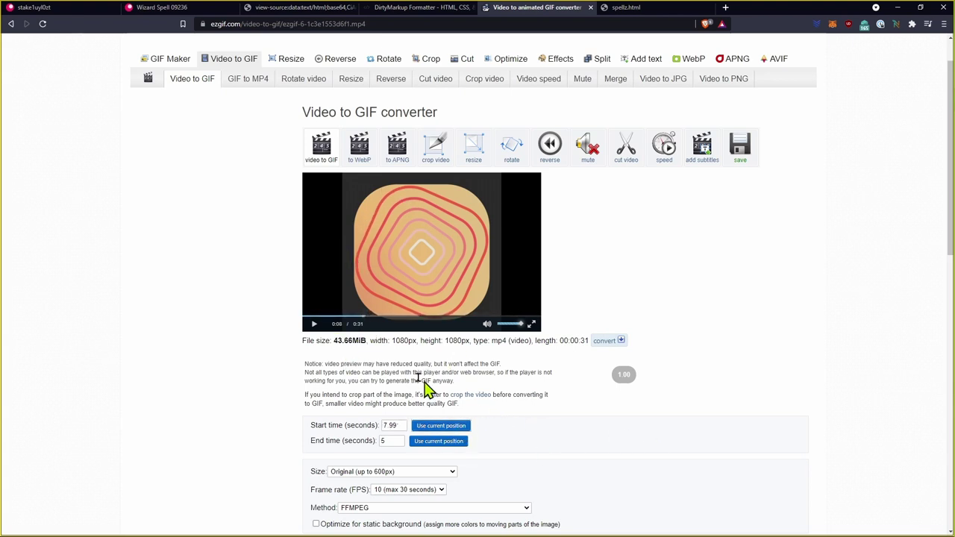
Find the matching frame near 0:11 and set the clip end to 11.32 seconds.
{"action": "left_click", "coordinate": [313, 327]}
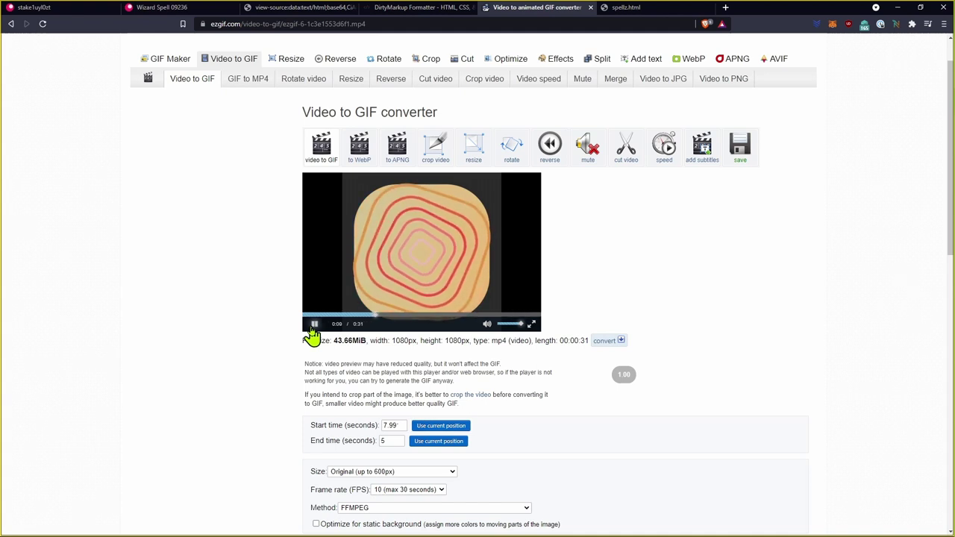
{"action": "left_click", "coordinate": [313, 328]}
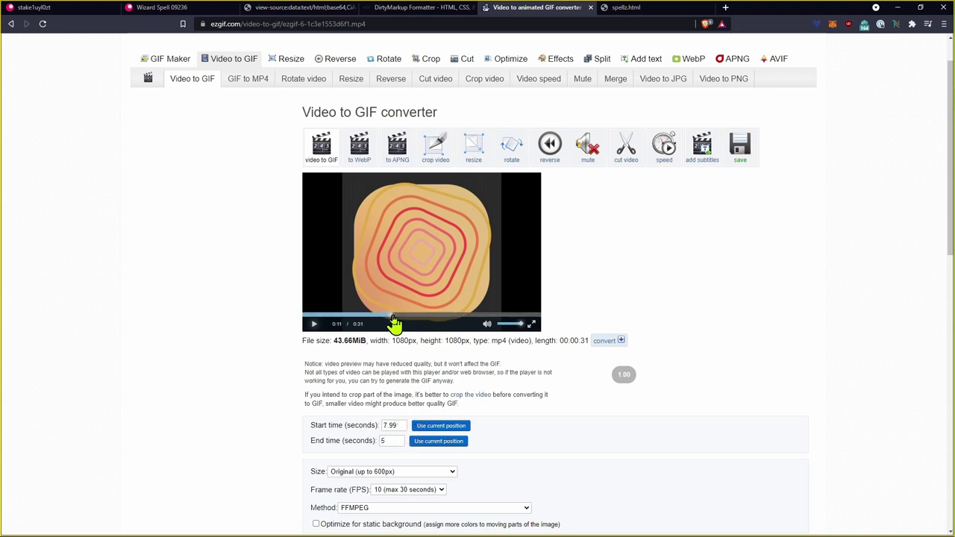
{"action": "left_click_drag", "start_coordinate": [394, 323], "coordinate": [392, 321]}
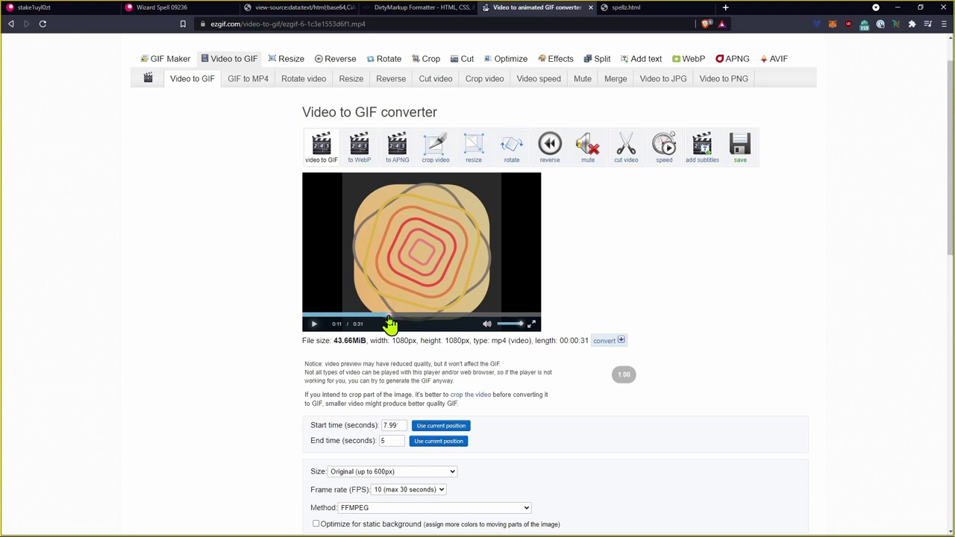
{"action": "left_click", "coordinate": [437, 442]}
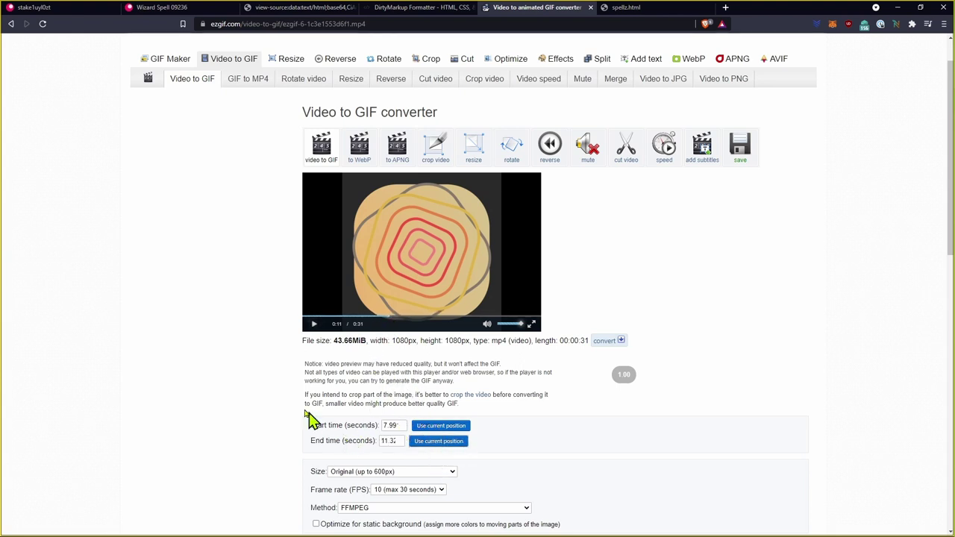
{"action": "scroll", "coordinate": [246, 349], "scroll_direction": "down", "scroll_amount": 3}
Convert the clip to GIF at 25 fps and Original (up to 800px) size.
{"action": "left_click", "coordinate": [332, 306]}
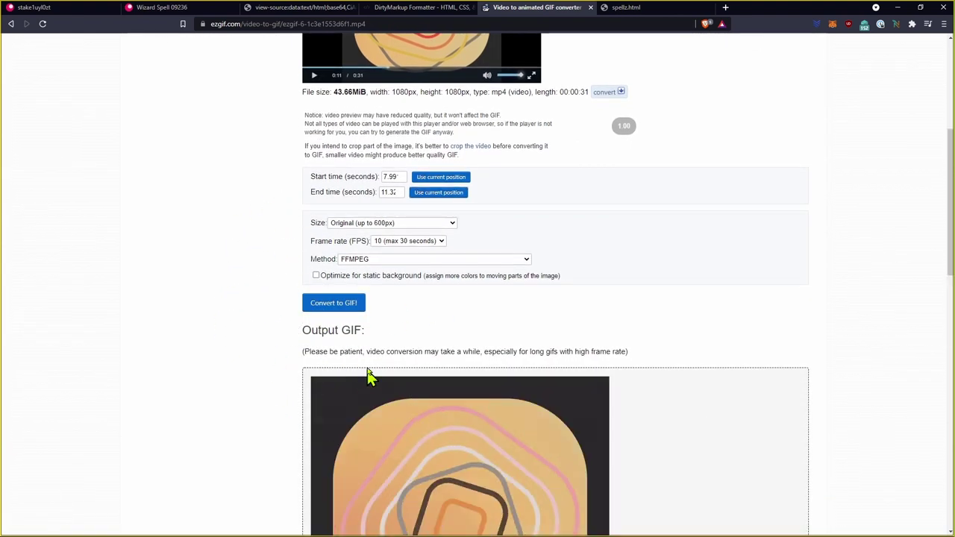
{"action": "scroll", "coordinate": [414, 344], "scroll_direction": "up", "scroll_amount": 1}
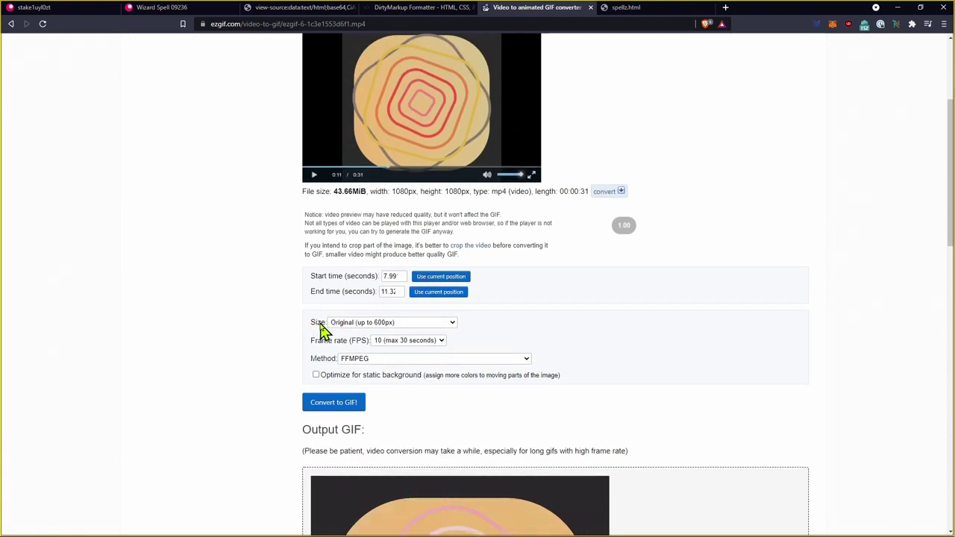
{"action": "left_click", "coordinate": [415, 342]}
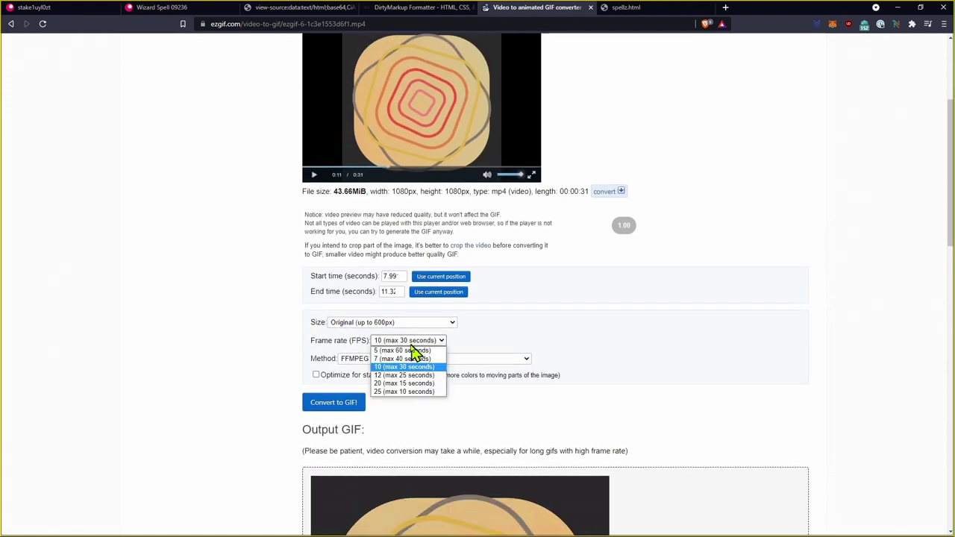
{"action": "left_click", "coordinate": [390, 392]}
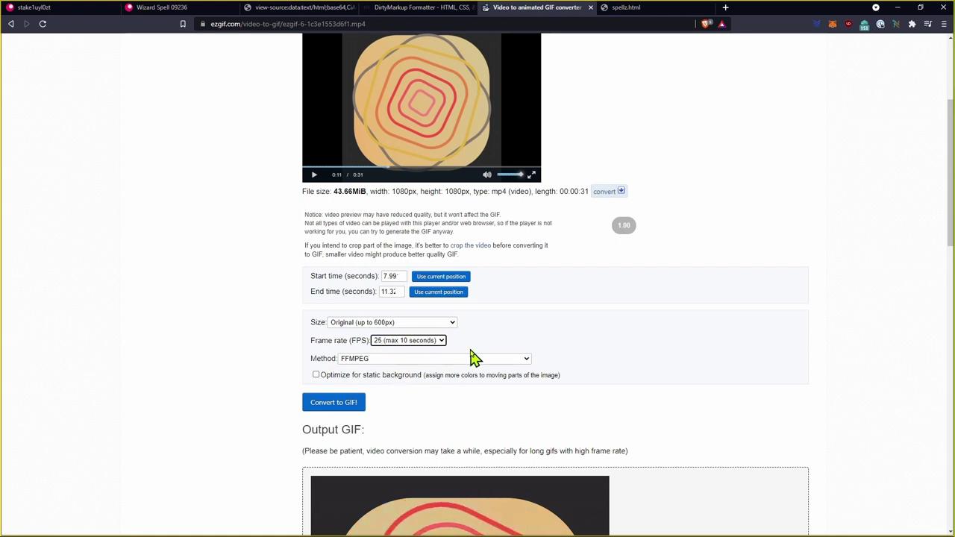
{"action": "left_click", "coordinate": [371, 325]}
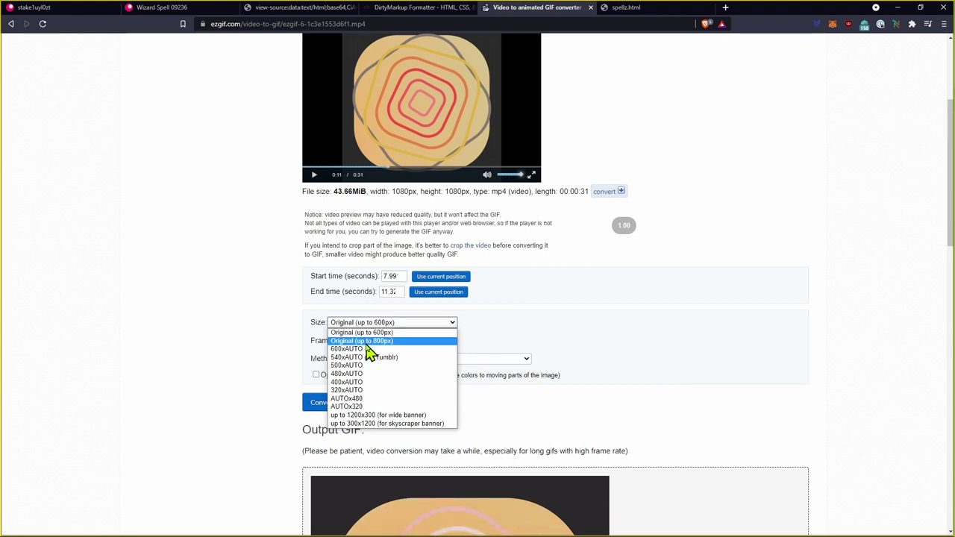
{"action": "left_click", "coordinate": [408, 345]}
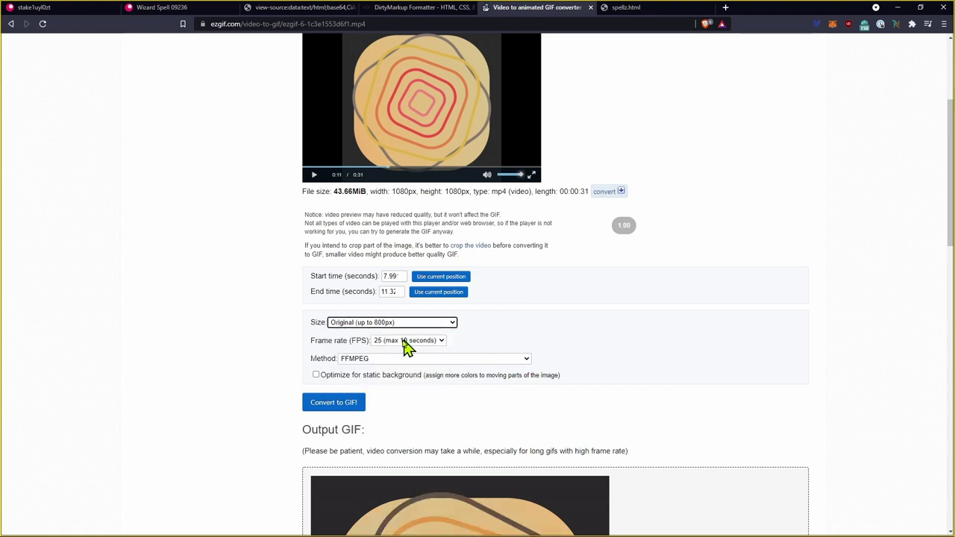
{"action": "left_click", "coordinate": [332, 406]}
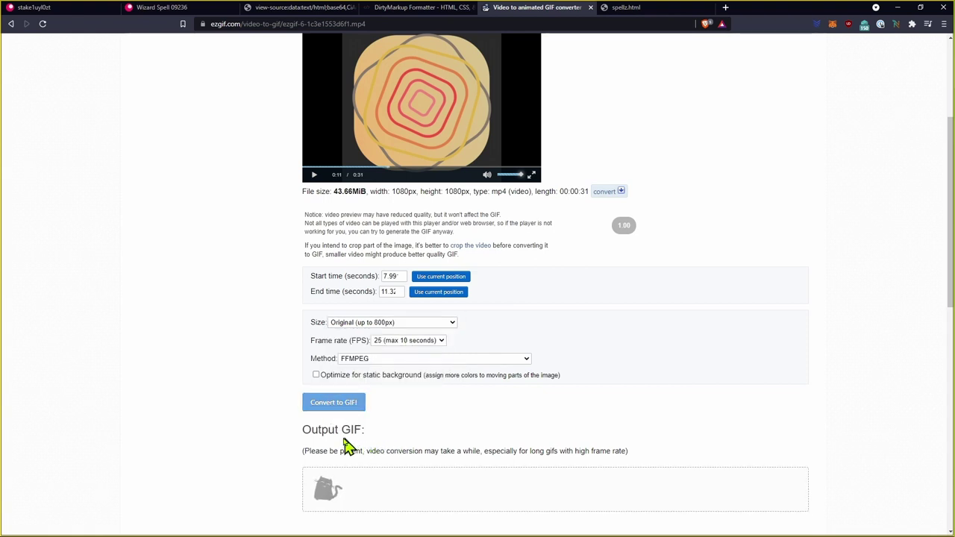
{"action": "scroll", "coordinate": [320, 305], "scroll_direction": "down", "scroll_amount": 3}
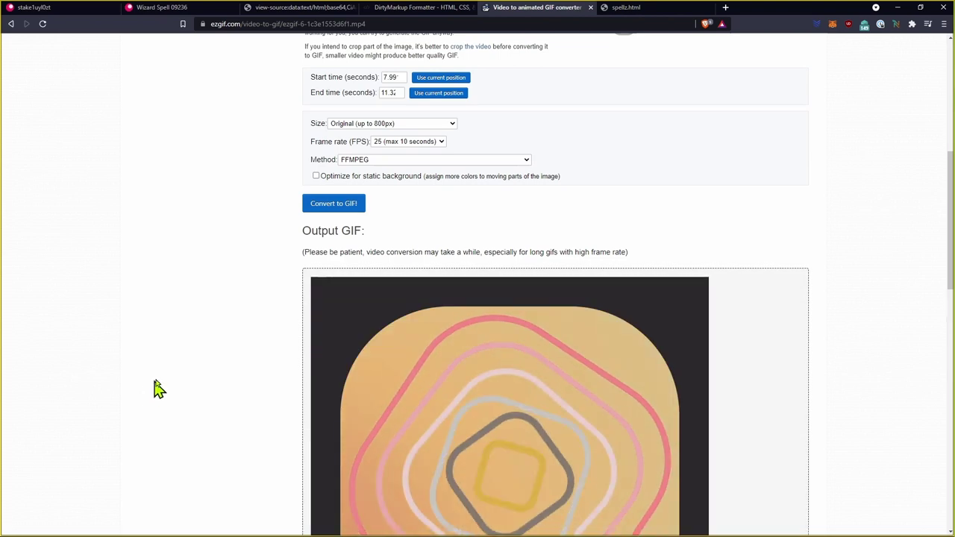
Scroll down to inspect the 800×800, 84-frame output GIF, then back up to the player.
{"action": "scroll", "coordinate": [254, 330], "scroll_direction": "down", "scroll_amount": 3}
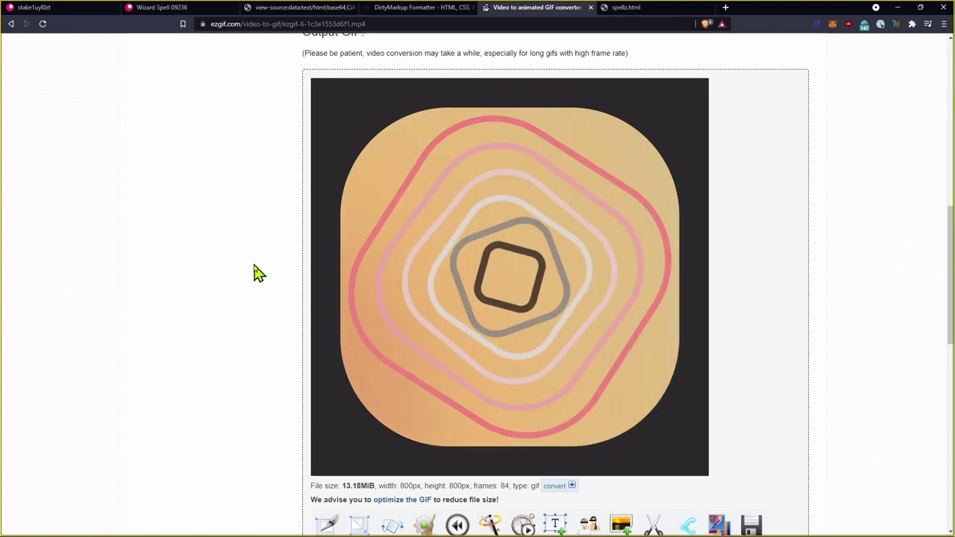
{"action": "scroll", "coordinate": [252, 271], "scroll_direction": "up", "scroll_amount": 8}
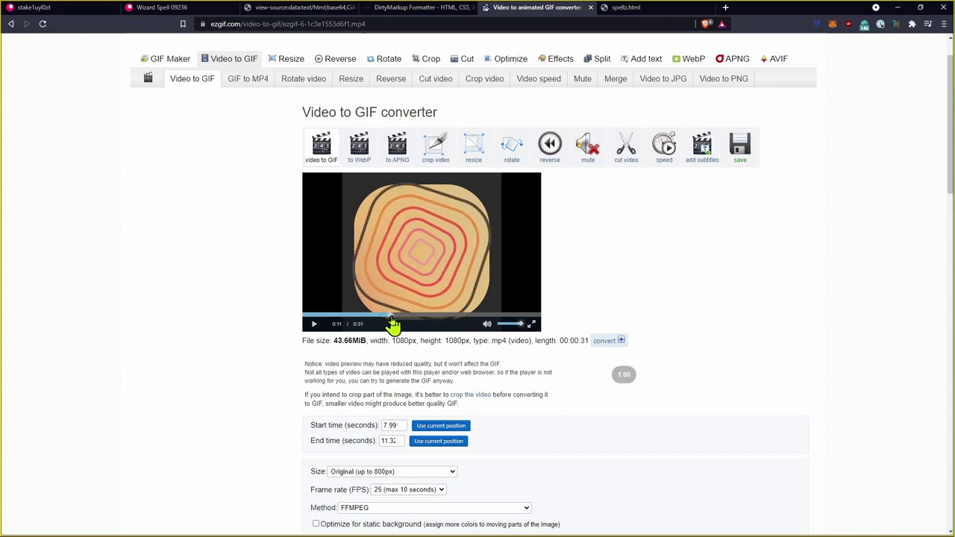
Shift the clip end to 11.35 seconds and regenerate the 800×800 GIF.
{"action": "left_click", "coordinate": [394, 317]}
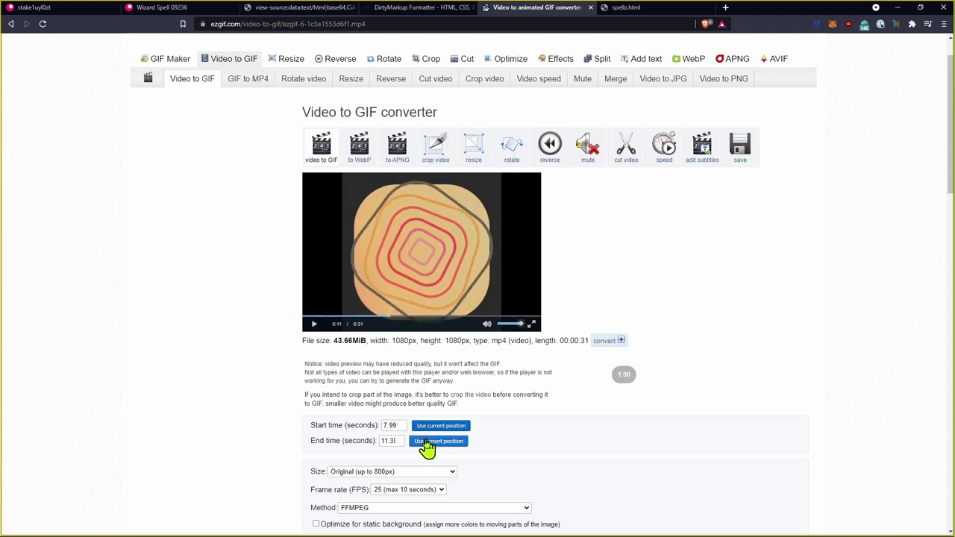
{"action": "scroll", "coordinate": [246, 336], "scroll_direction": "down", "scroll_amount": 3}
{"action": "left_click", "coordinate": [338, 304]}
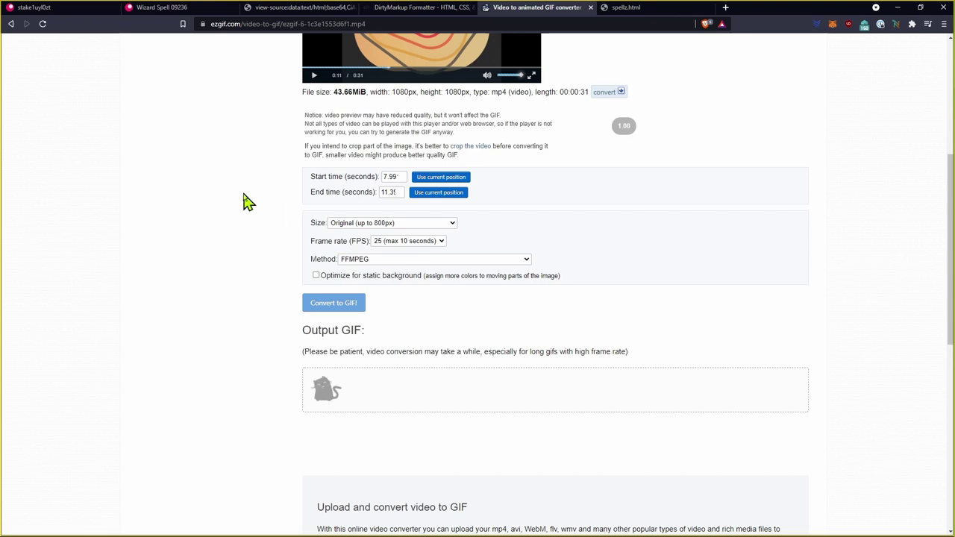
{"action": "scroll", "coordinate": [239, 202], "scroll_direction": "down", "scroll_amount": 3}
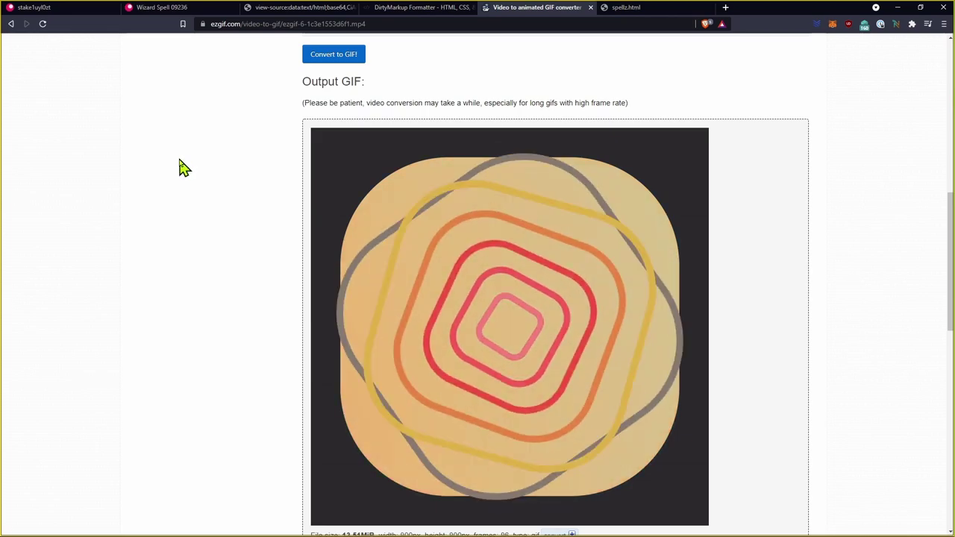
Play and frame-step the preview to settle on a frame around 0:13.
{"action": "scroll", "coordinate": [213, 196], "scroll_direction": "down", "scroll_amount": 1}
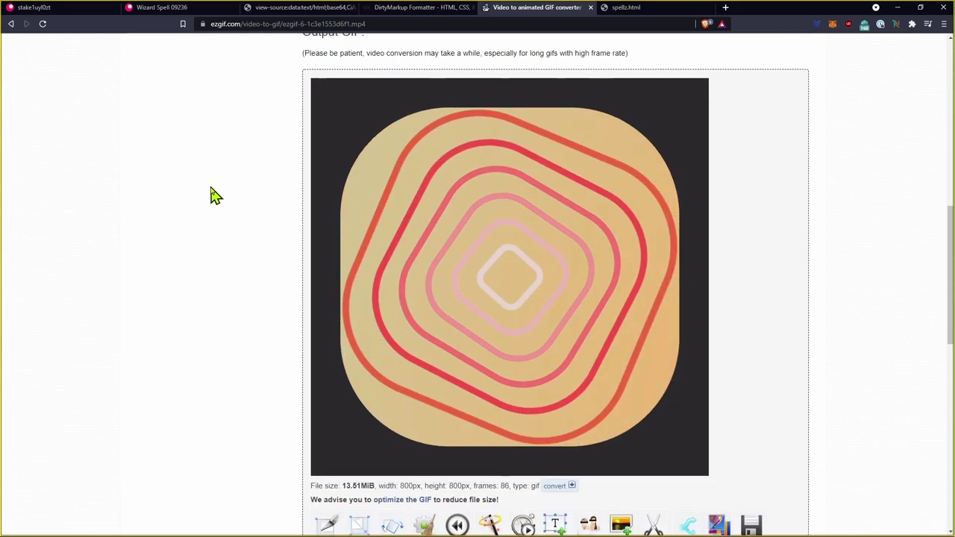
{"action": "scroll", "coordinate": [218, 209], "scroll_direction": "up", "scroll_amount": 3}
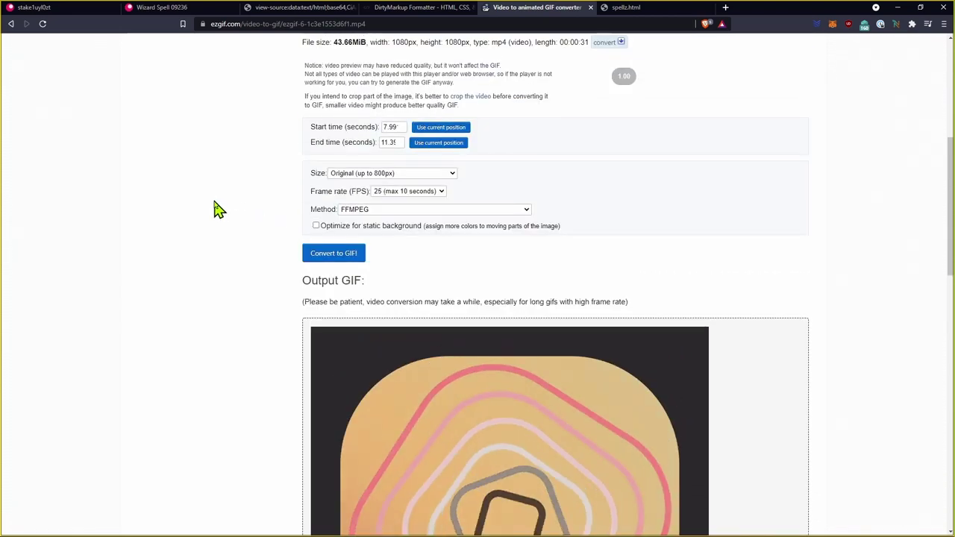
{"action": "scroll", "coordinate": [216, 209], "scroll_direction": "up", "scroll_amount": 4}
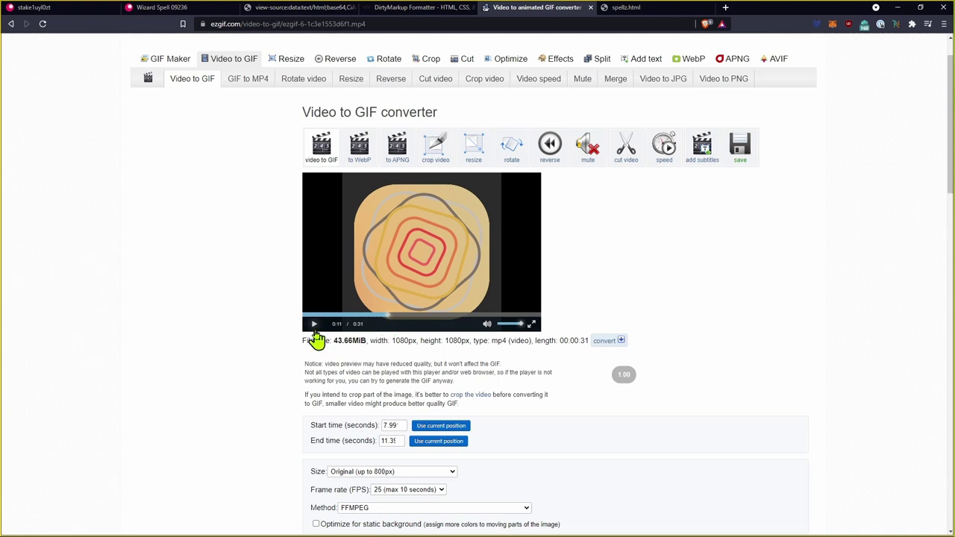
{"action": "left_click", "coordinate": [315, 333]}
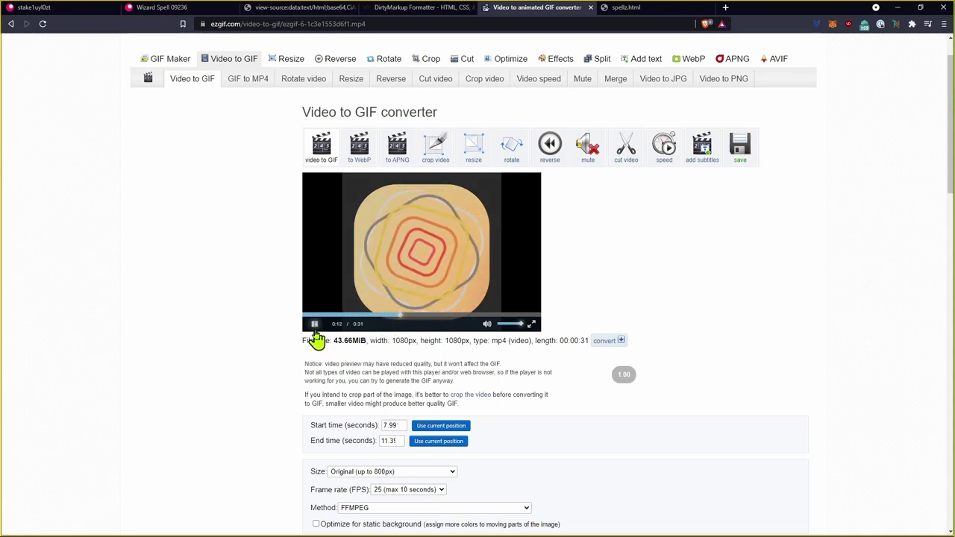
{"action": "left_click", "coordinate": [315, 333]}
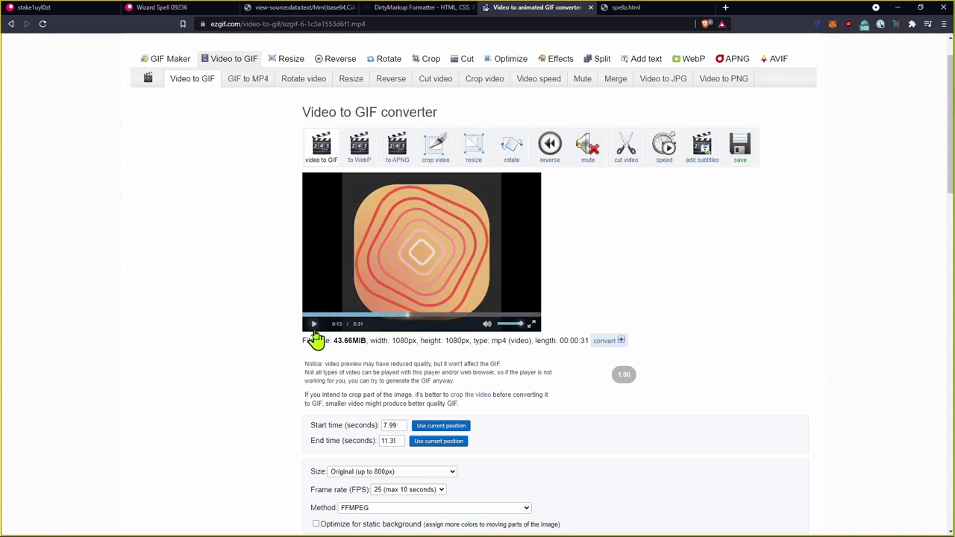
{"action": "left_click", "coordinate": [410, 316]}
{"action": "left_click", "coordinate": [408, 317]}
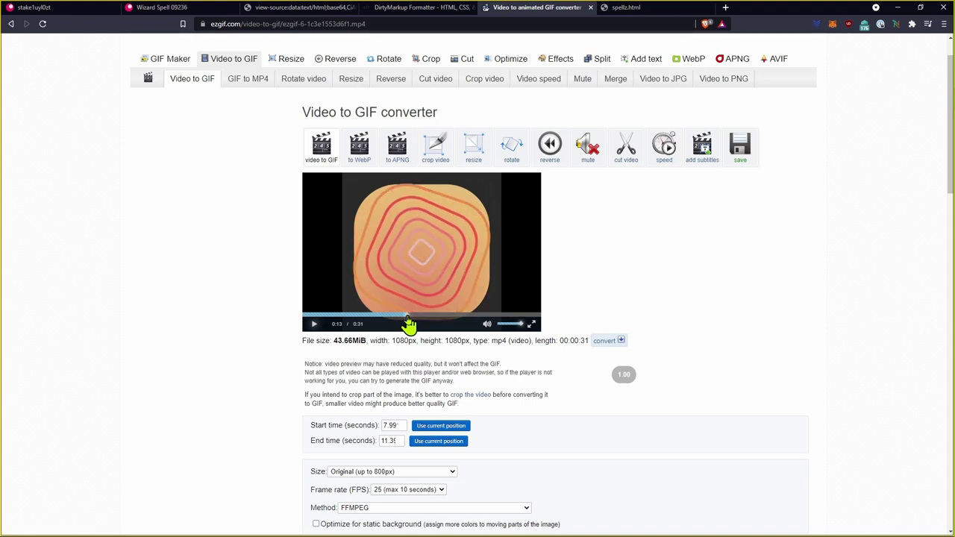
{"action": "left_click", "coordinate": [407, 316]}
{"action": "left_click", "coordinate": [404, 317]}
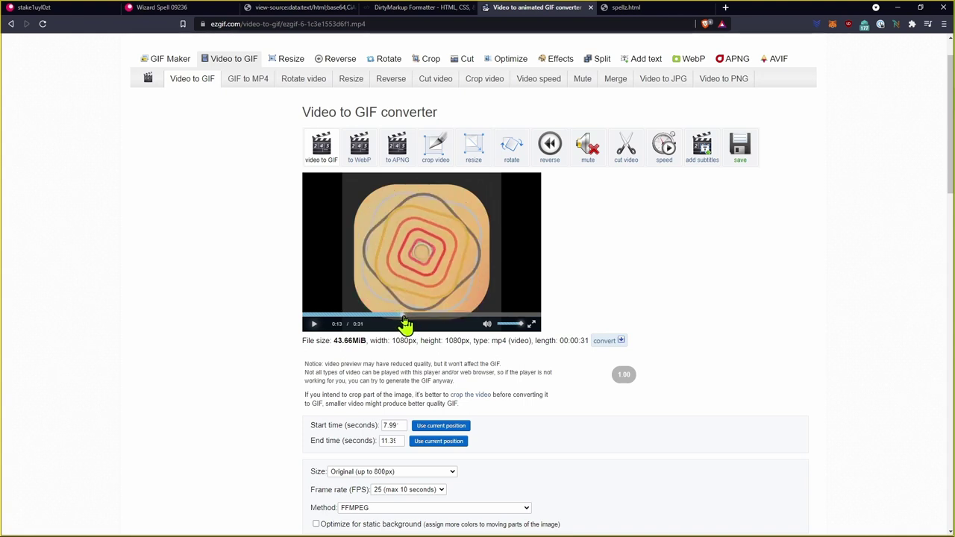
{"action": "left_click", "coordinate": [406, 317]}
{"action": "left_click", "coordinate": [407, 316]}
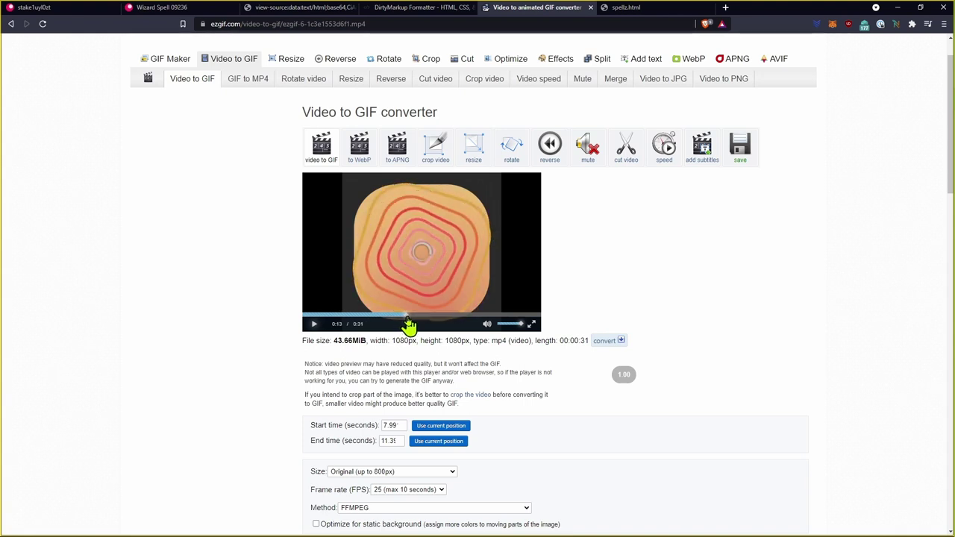
{"action": "left_click", "coordinate": [409, 316]}
{"action": "left_click", "coordinate": [412, 316]}
{"action": "left_click", "coordinate": [414, 316]}
{"action": "left_click", "coordinate": [409, 316]}
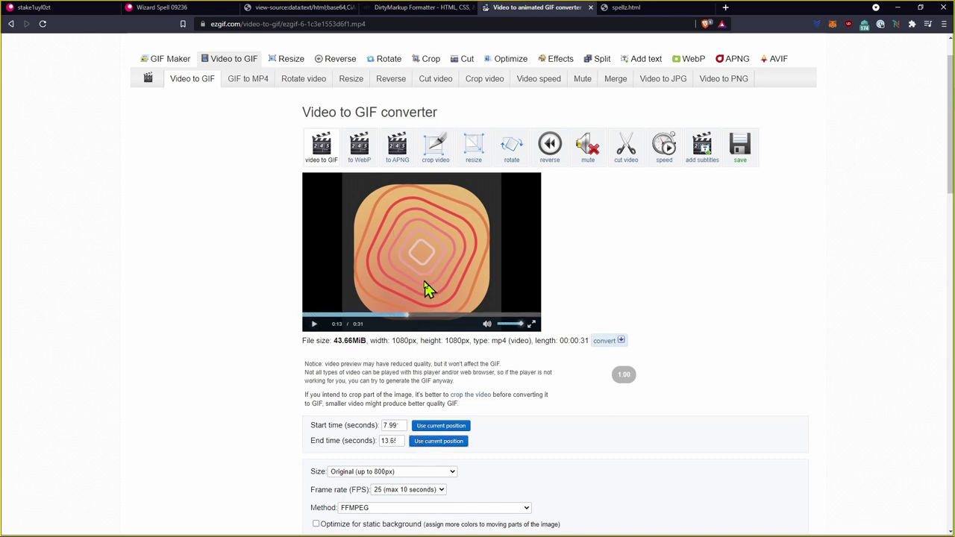
Convert the trimmed stretch into an 800×800, 142-frame, 23.44 MiB GIF and review it.
{"action": "scroll", "coordinate": [420, 341], "scroll_direction": "down", "scroll_amount": 5}
{"action": "left_click", "coordinate": [326, 207]}
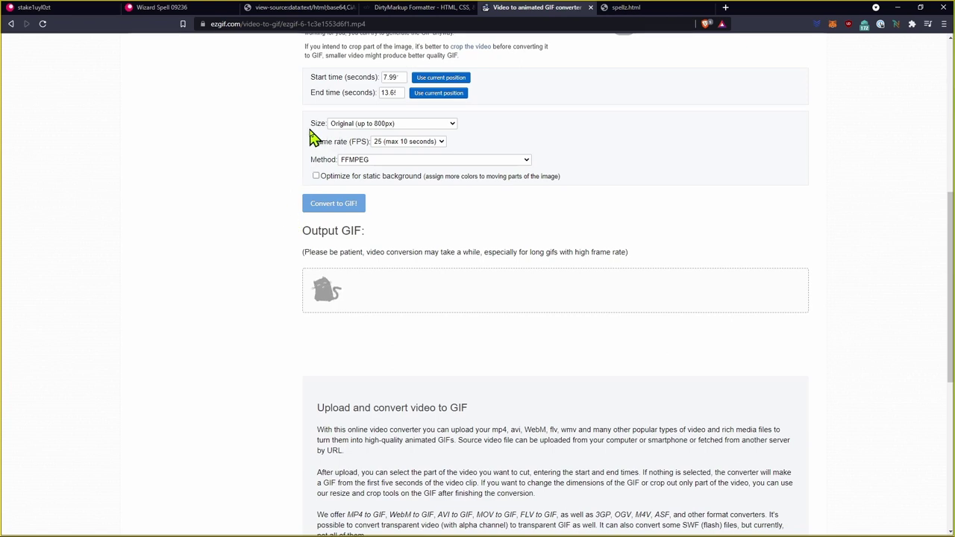
{"action": "scroll", "coordinate": [315, 181], "scroll_direction": "up", "scroll_amount": 2}
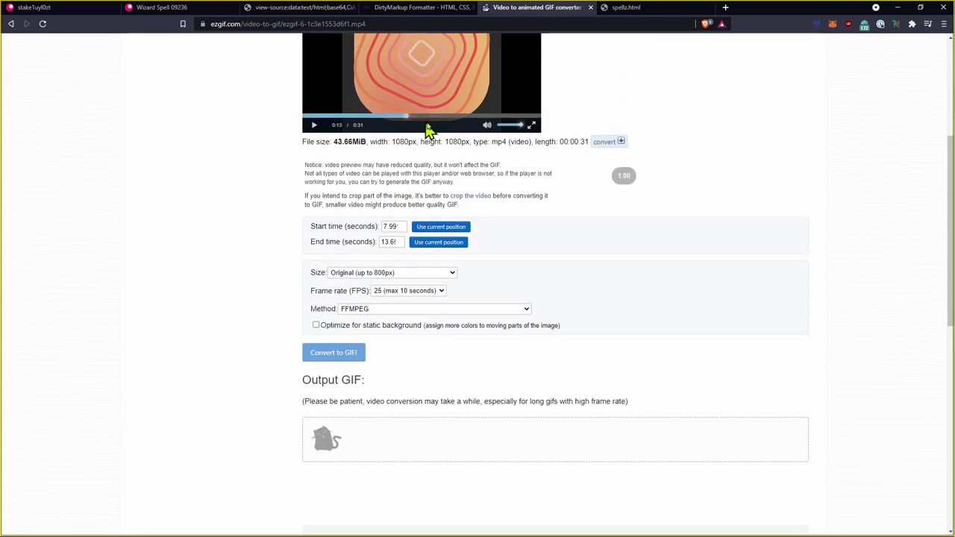
{"action": "scroll", "coordinate": [420, 162], "scroll_direction": "up", "scroll_amount": 1}
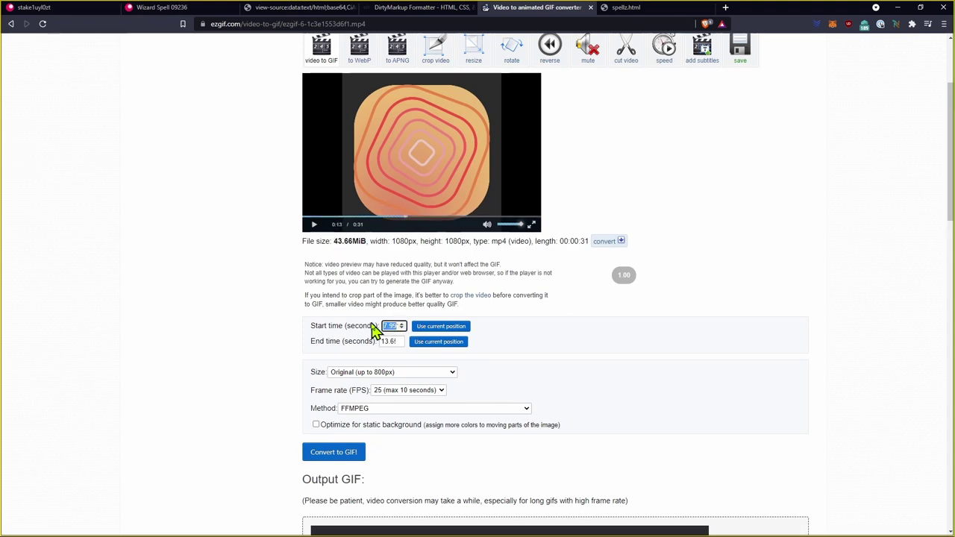
{"action": "scroll", "coordinate": [326, 328], "scroll_direction": "down", "scroll_amount": 6}
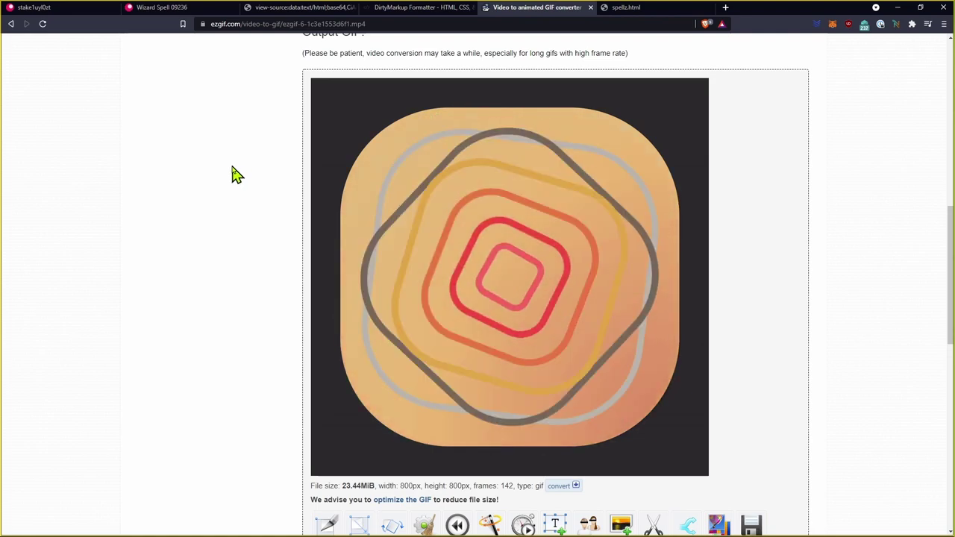
{"action": "scroll", "coordinate": [443, 254], "scroll_direction": "up", "scroll_amount": 6}
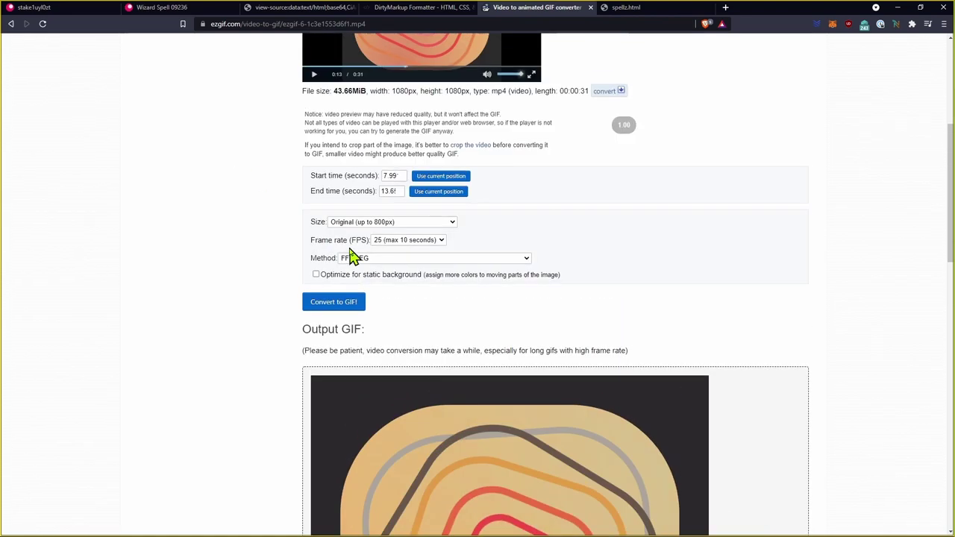
{"action": "scroll", "coordinate": [269, 250], "scroll_direction": "up", "scroll_amount": 1}
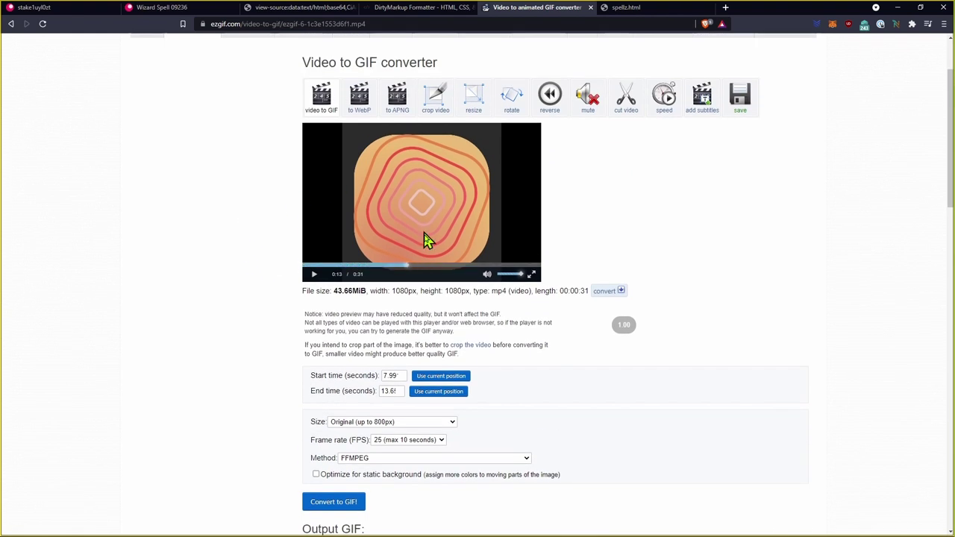
{"action": "scroll", "coordinate": [401, 394], "scroll_direction": "up", "scroll_amount": 1}
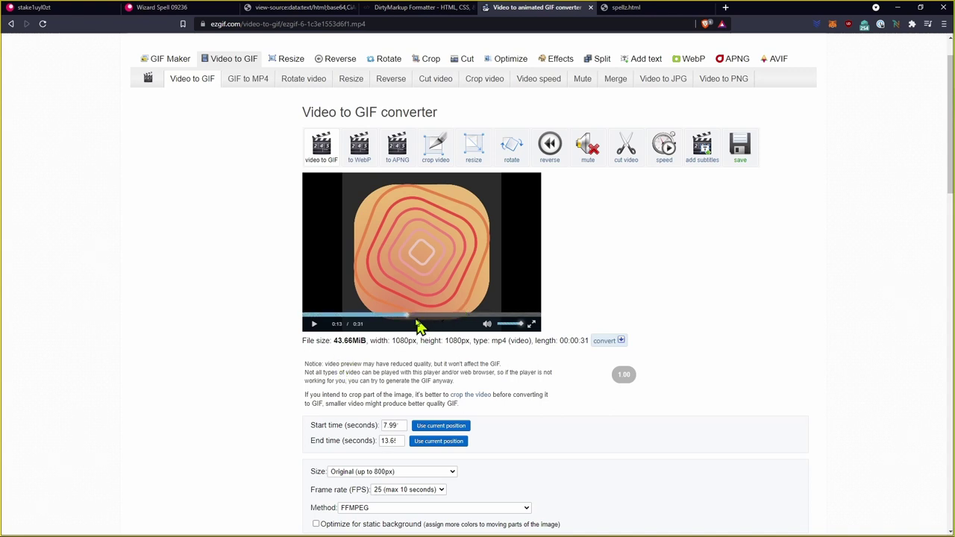
{"action": "scroll", "coordinate": [391, 394], "scroll_direction": "down", "scroll_amount": 1}
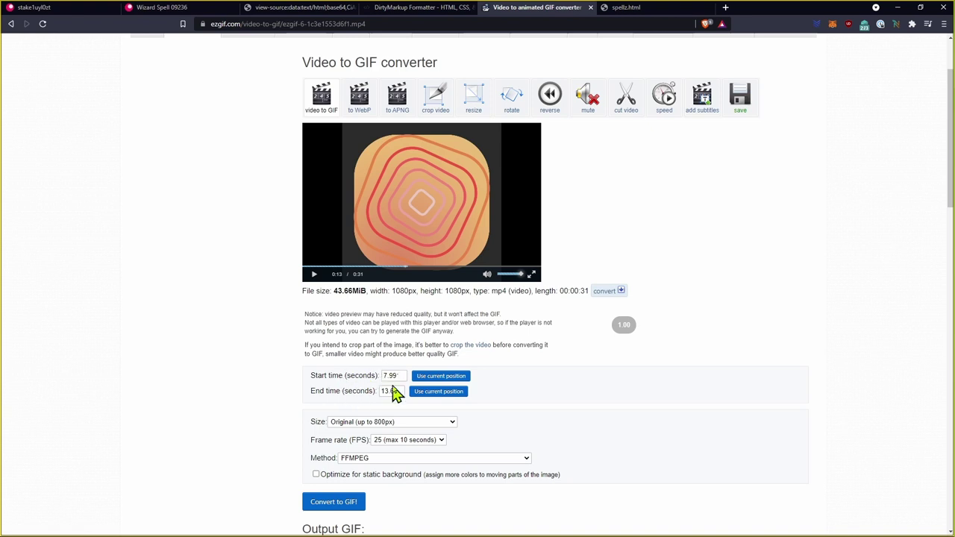
{"action": "scroll", "coordinate": [371, 388], "scroll_direction": "down", "scroll_amount": 2}
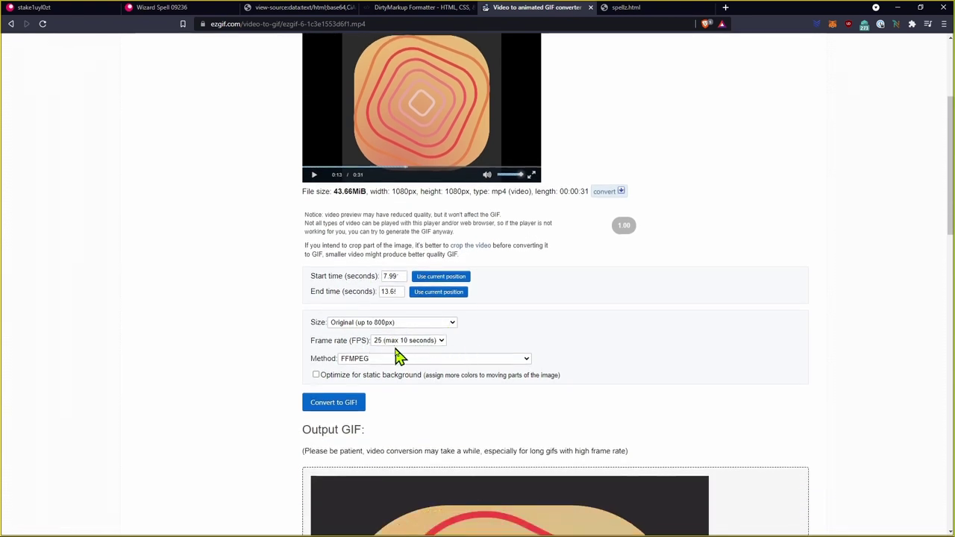
{"action": "scroll", "coordinate": [498, 340], "scroll_direction": "up", "scroll_amount": 4}
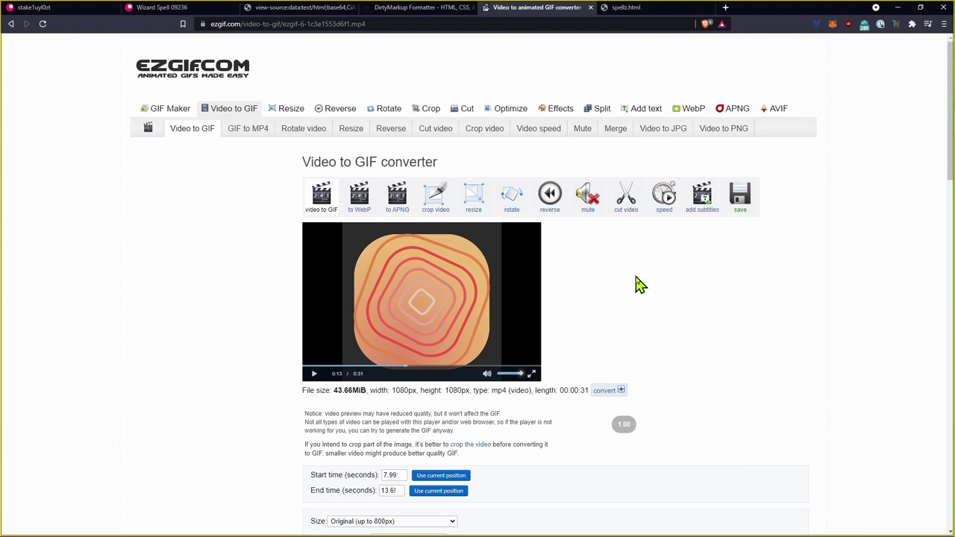
{"action": "scroll", "coordinate": [652, 269], "scroll_direction": "down", "scroll_amount": 5}
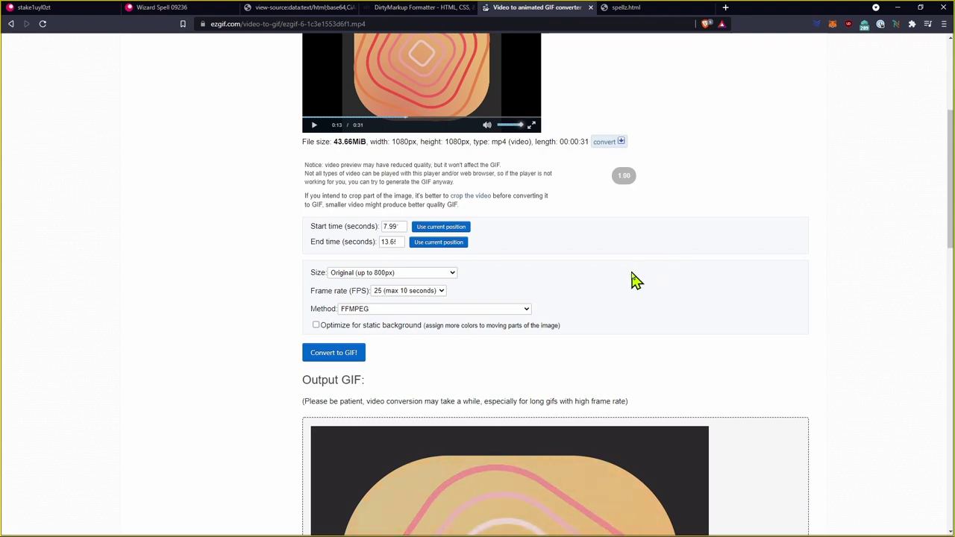
Check that the converted 800×800, 142-frame GIF weighs 23.44 MiB.
{"action": "scroll", "coordinate": [314, 239], "scroll_direction": "down", "scroll_amount": 6}
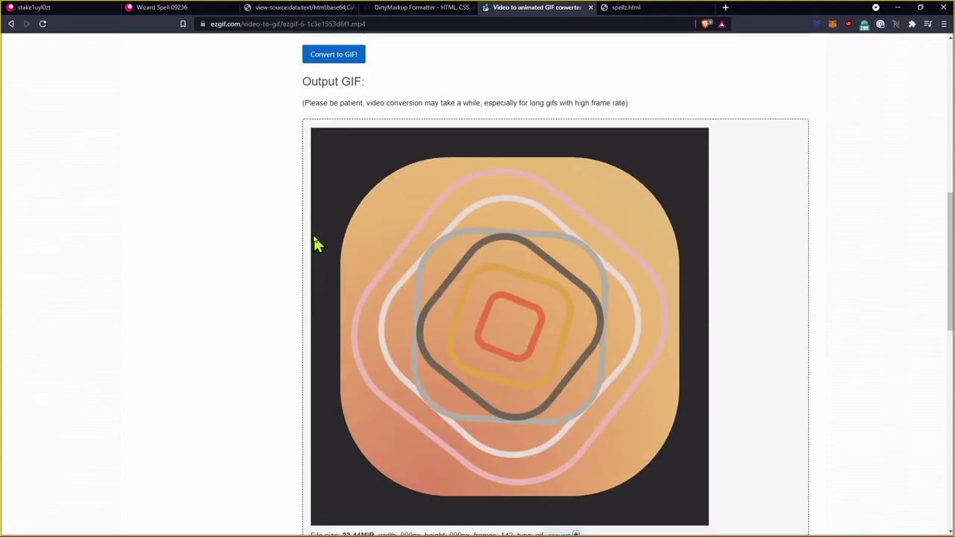
{"action": "scroll", "coordinate": [601, 230], "scroll_direction": "down", "scroll_amount": 7}
{"action": "scroll", "coordinate": [388, 188], "scroll_direction": "up", "scroll_amount": 5}
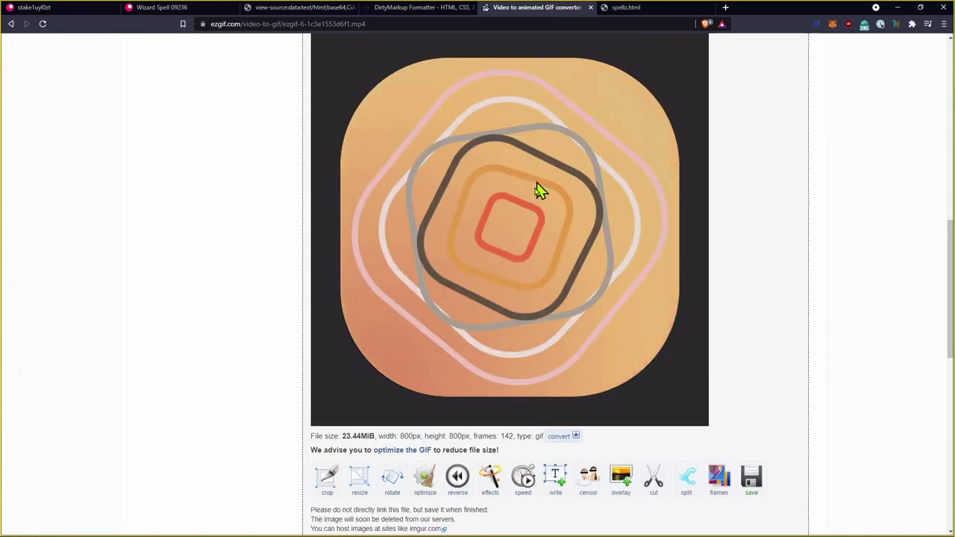
{"action": "scroll", "coordinate": [475, 228], "scroll_direction": "up", "scroll_amount": 1}
{"action": "scroll", "coordinate": [428, 231], "scroll_direction": "down", "scroll_amount": 2}
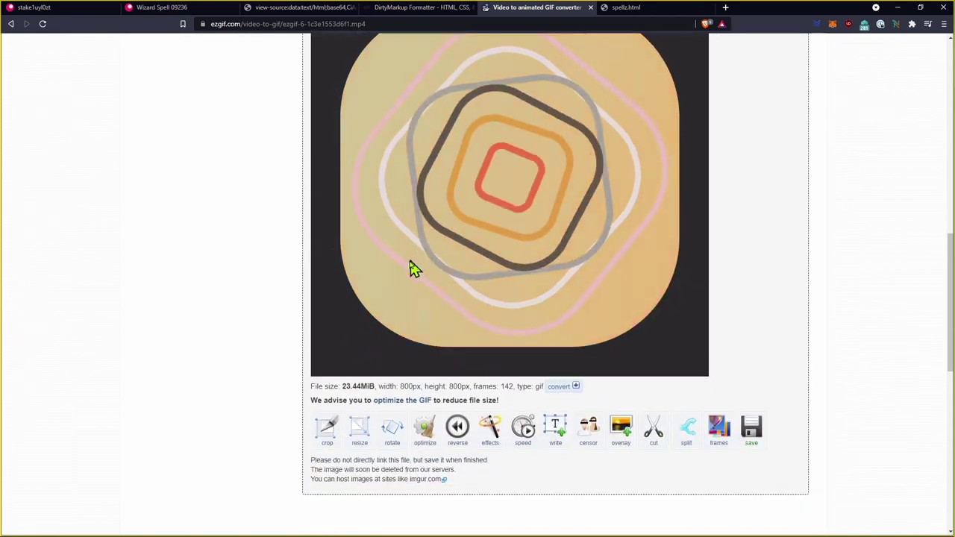
{"action": "double_click", "coordinate": [359, 386]}
{"action": "left_click", "coordinate": [247, 389]}
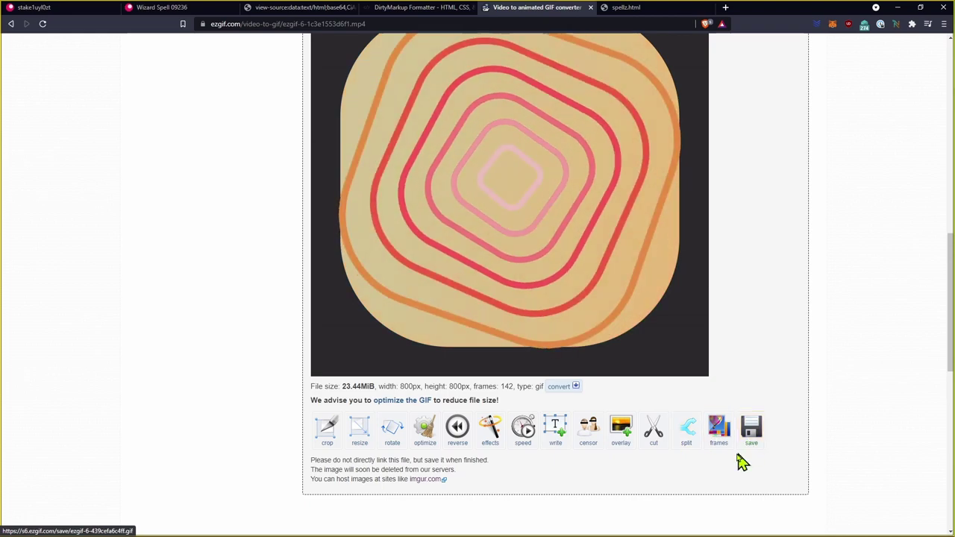
{"action": "scroll", "coordinate": [600, 459], "scroll_direction": "down", "scroll_amount": 1}
{"action": "scroll", "coordinate": [420, 226], "scroll_direction": "up", "scroll_amount": 9}
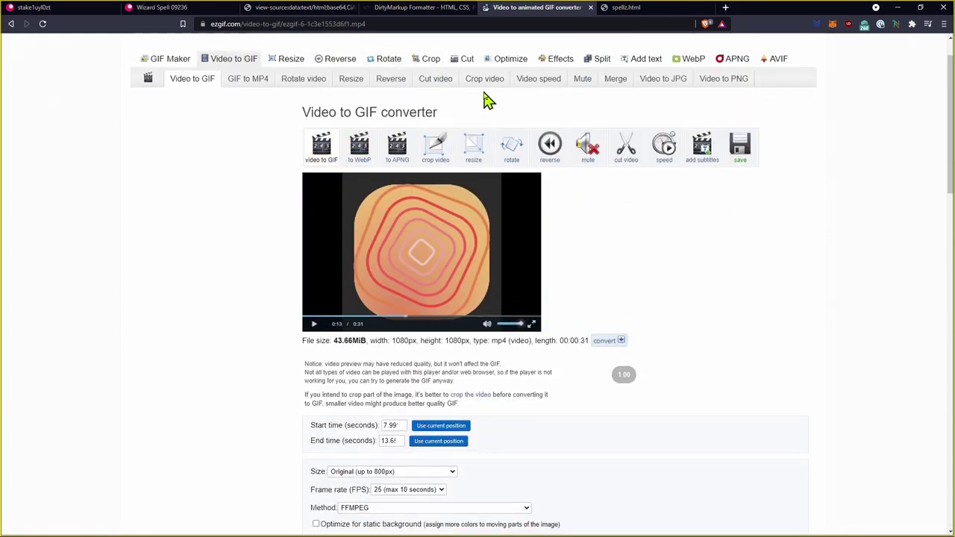
{"action": "scroll", "coordinate": [403, 290], "scroll_direction": "down", "scroll_amount": 10}
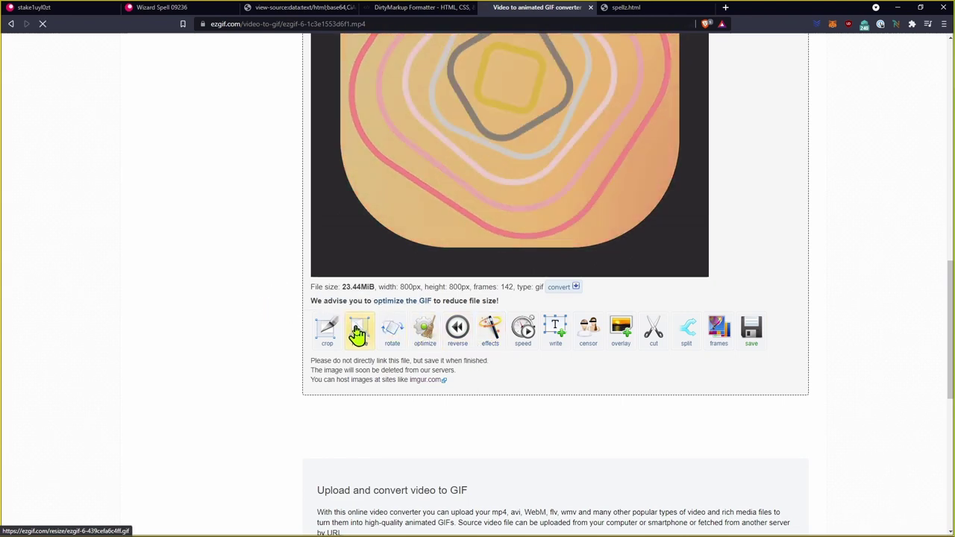
Keep Gifsicle as the resize method for the 200×200 resize.
{"action": "scroll", "coordinate": [224, 252], "scroll_direction": "down", "scroll_amount": 4}
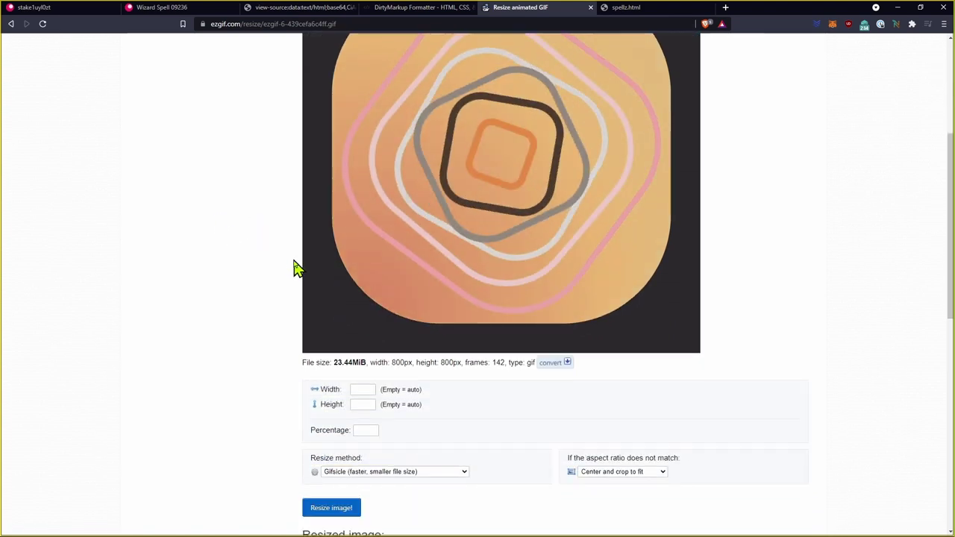
{"action": "scroll", "coordinate": [298, 266], "scroll_direction": "down", "scroll_amount": 2}
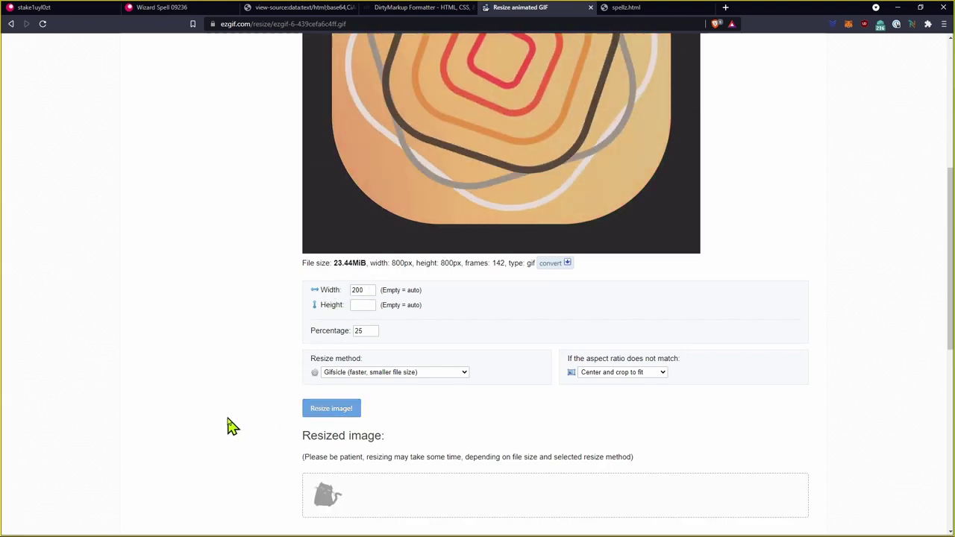
{"action": "scroll", "coordinate": [247, 296], "scroll_direction": "down", "scroll_amount": 3}
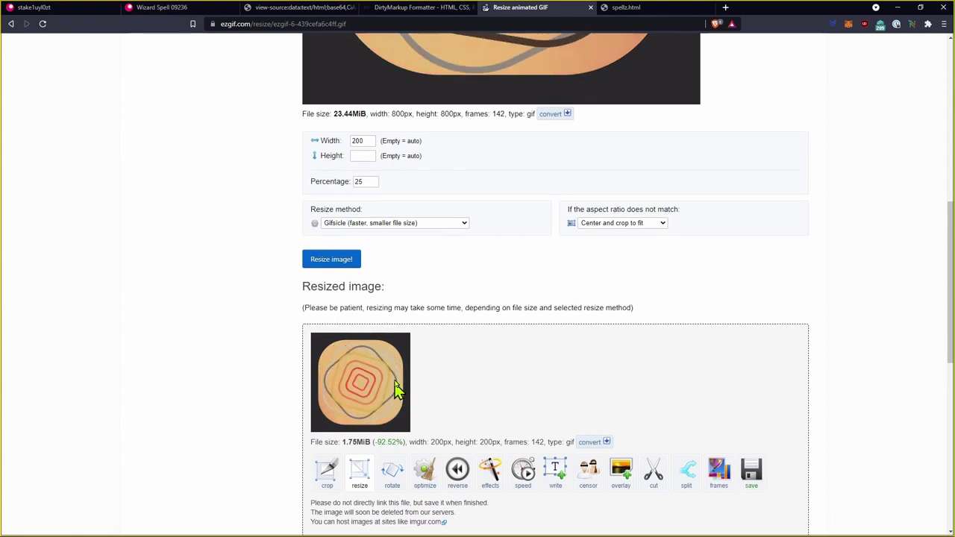
{"action": "left_click", "coordinate": [404, 225]}
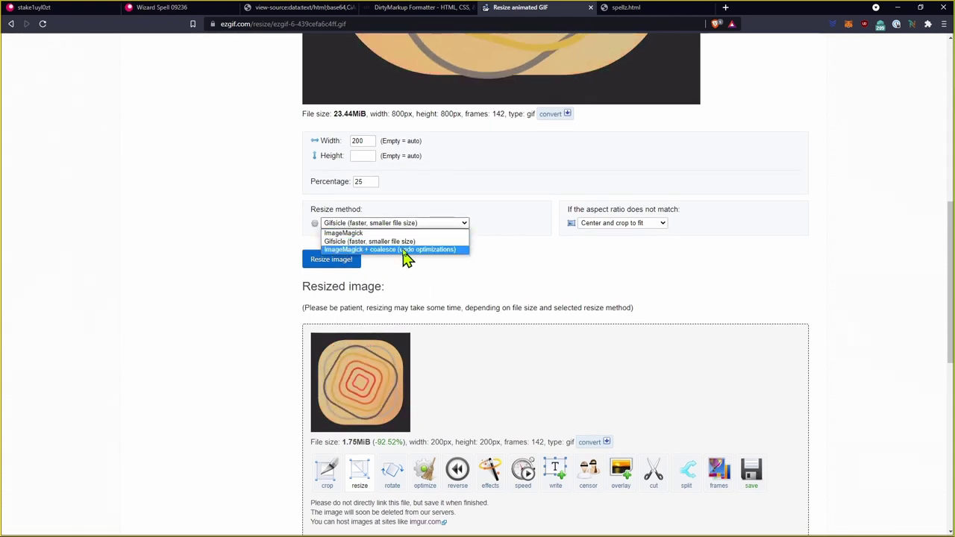
{"action": "left_click", "coordinate": [403, 241]}
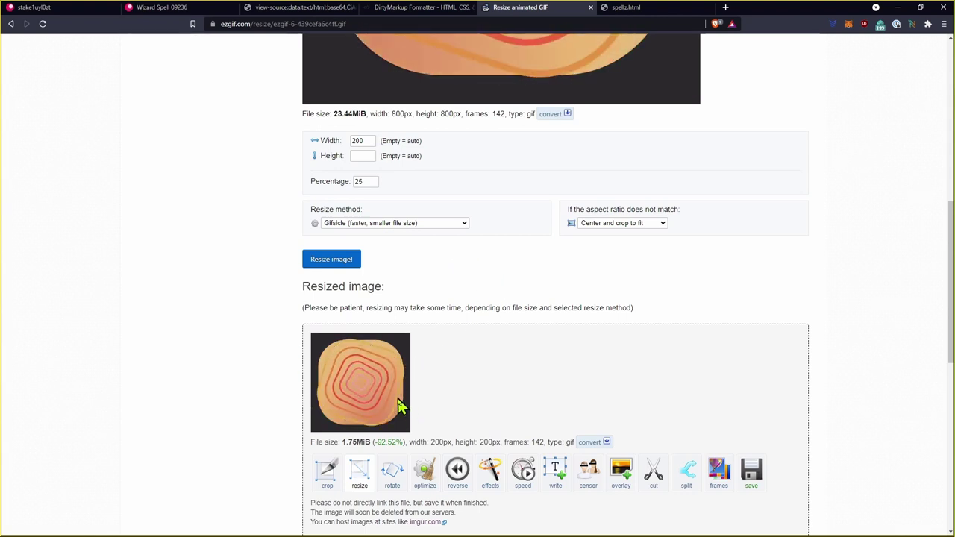
Save the resized 200×200, 1.75 MiB GIF with 'Save image as...'.
{"action": "right_click", "coordinate": [352, 366]}
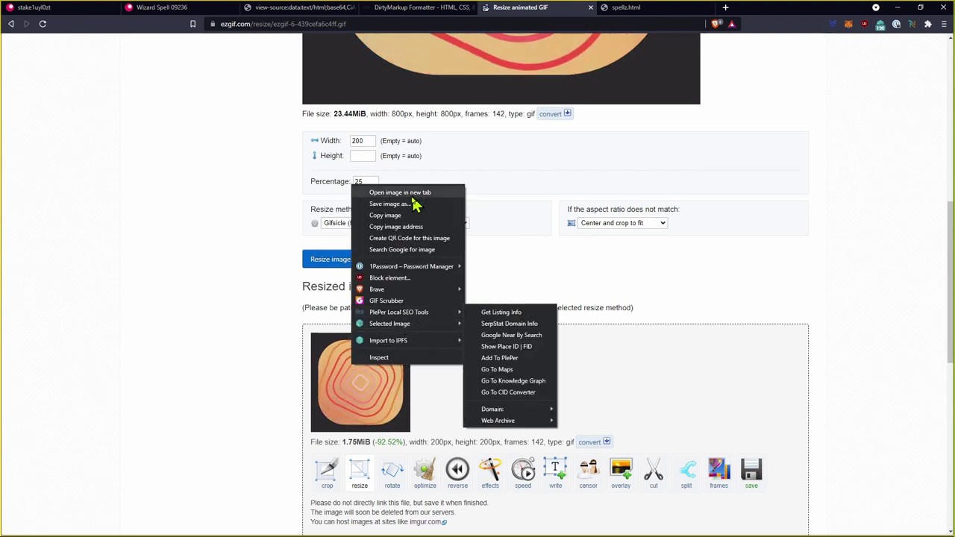
{"action": "left_click", "coordinate": [273, 245]}
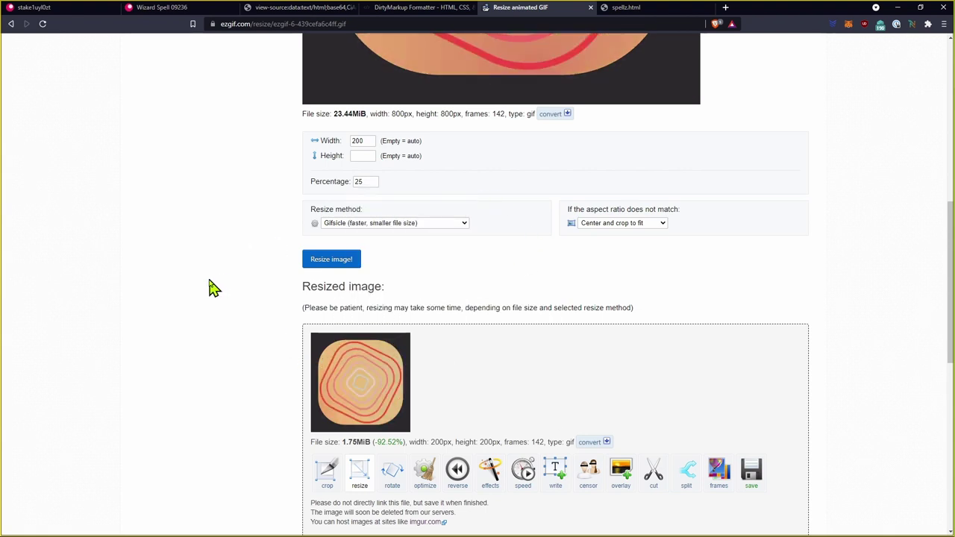
{"action": "scroll", "coordinate": [395, 385], "scroll_direction": "down", "scroll_amount": 1}
{"action": "scroll", "coordinate": [402, 313], "scroll_direction": "down", "scroll_amount": 1}
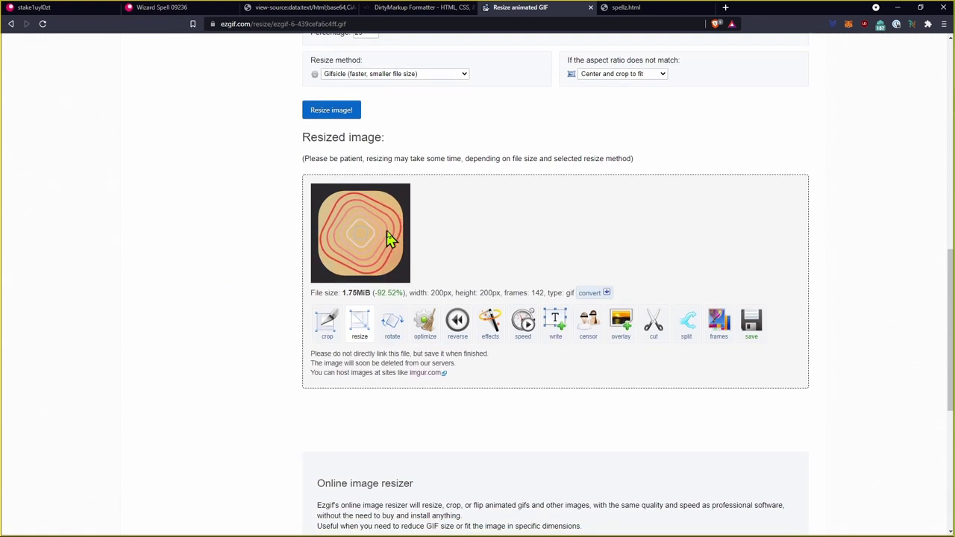